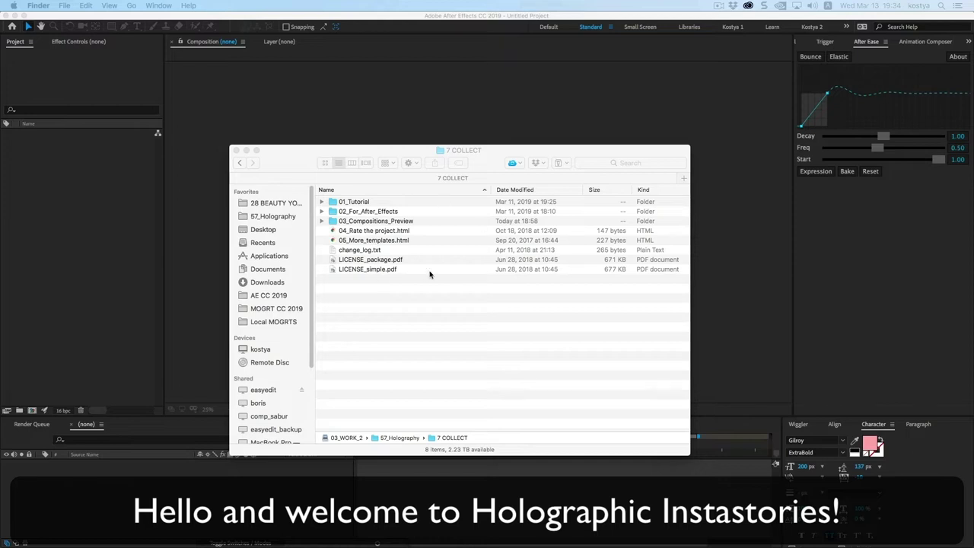
# Open preview.html from the 03_Compositions_Preview folder in Chrome to view the shots catalog.
pyautogui.click(321, 221)
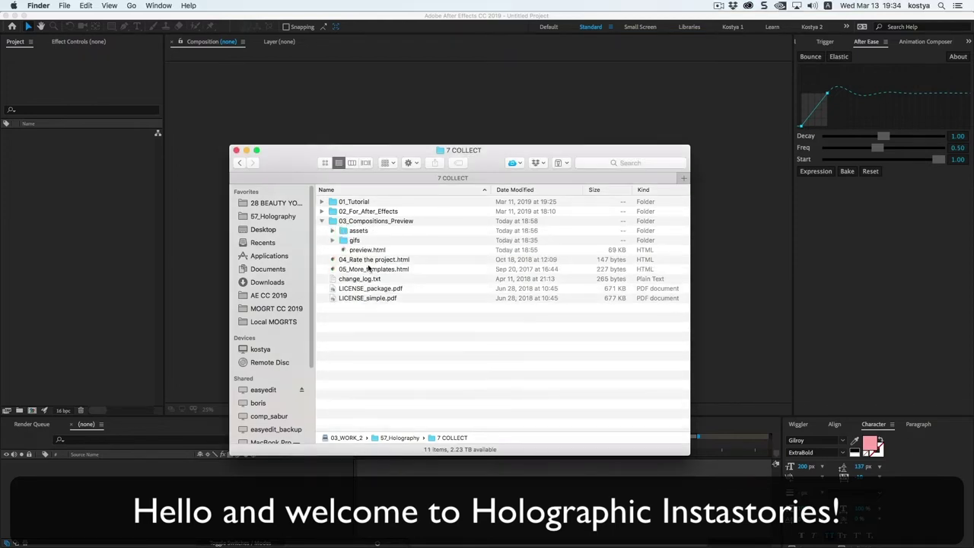
pyautogui.click(364, 251)
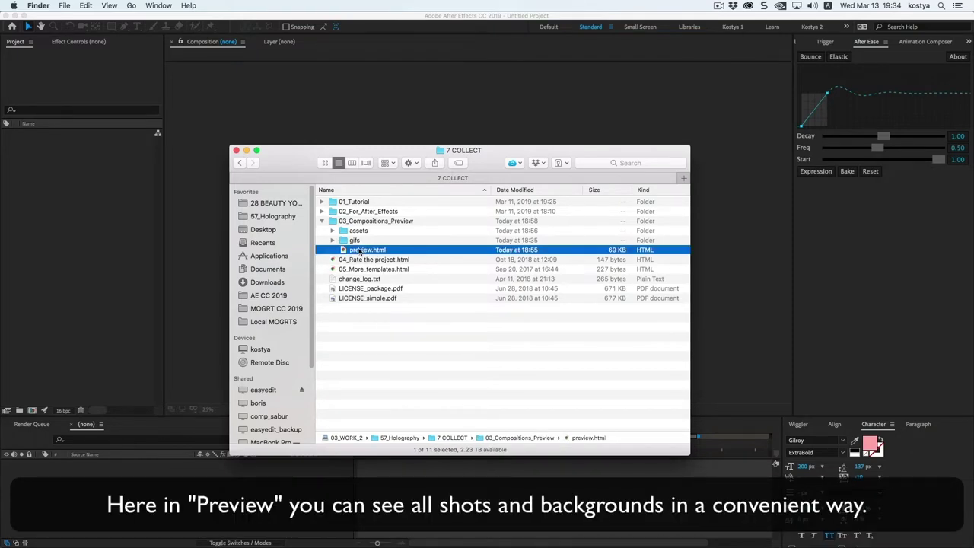
pyautogui.doubleClick(360, 251)
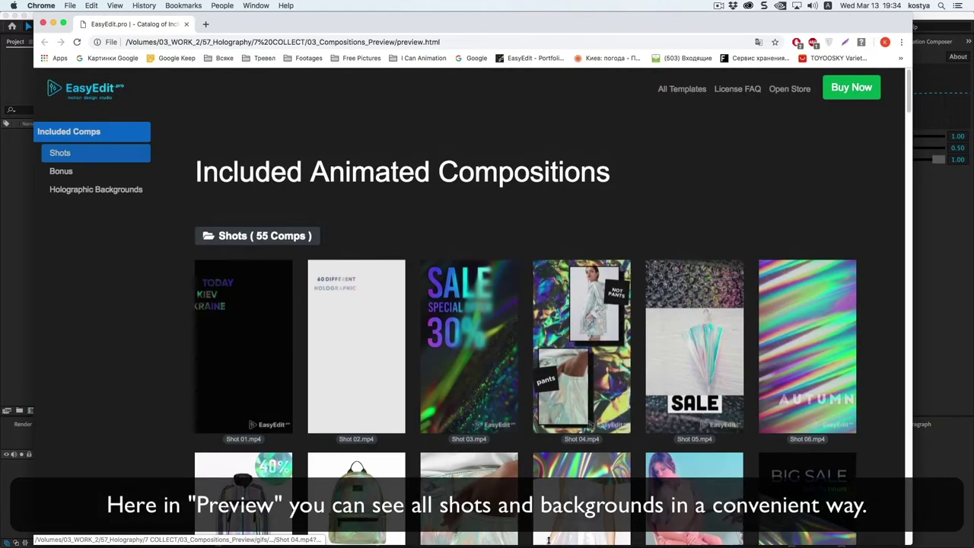
pyautogui.scroll(-2, 554, 456)
pyautogui.scroll(-5, 518, 343)
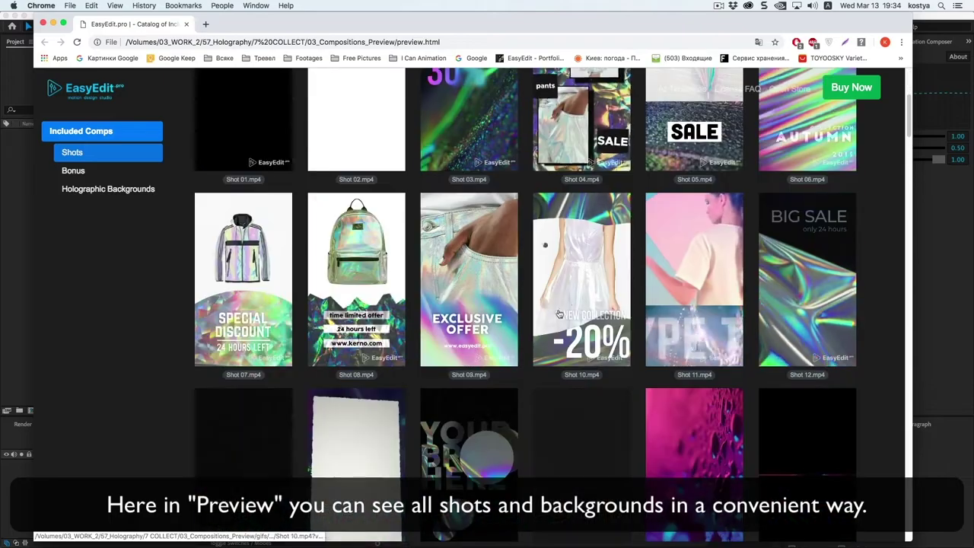
pyautogui.scroll(-5, 480, 235)
pyautogui.scroll(-1, 481, 235)
pyautogui.scroll(-3, 517, 258)
pyautogui.scroll(-3, 564, 282)
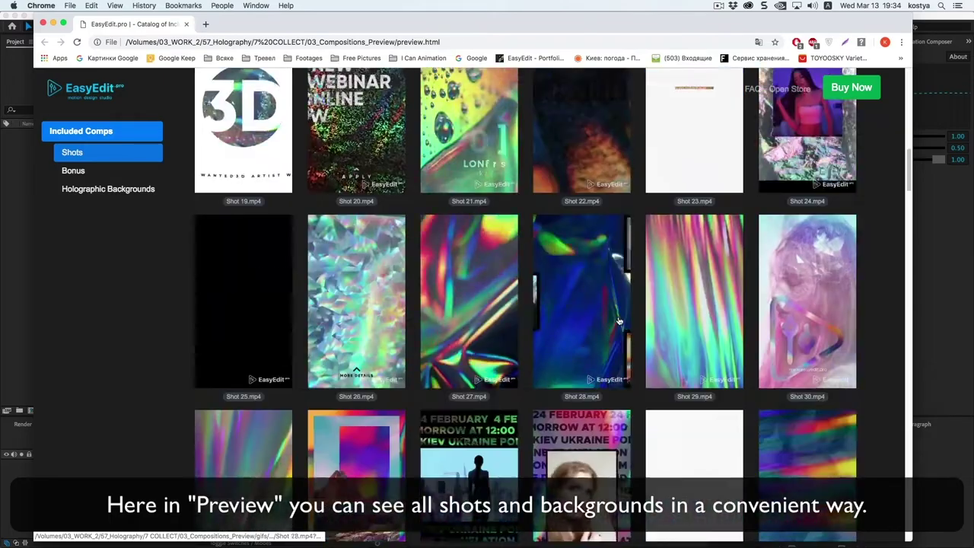
pyautogui.scroll(-10, 619, 320)
pyautogui.scroll(-5, 618, 320)
pyautogui.scroll(-5, 619, 320)
pyautogui.scroll(-5, 619, 320)
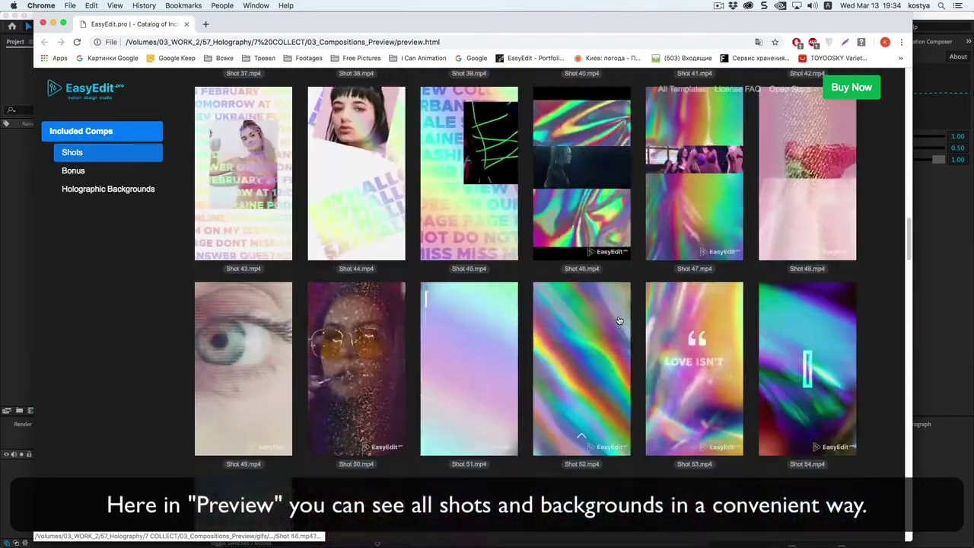
pyautogui.scroll(-5, 619, 320)
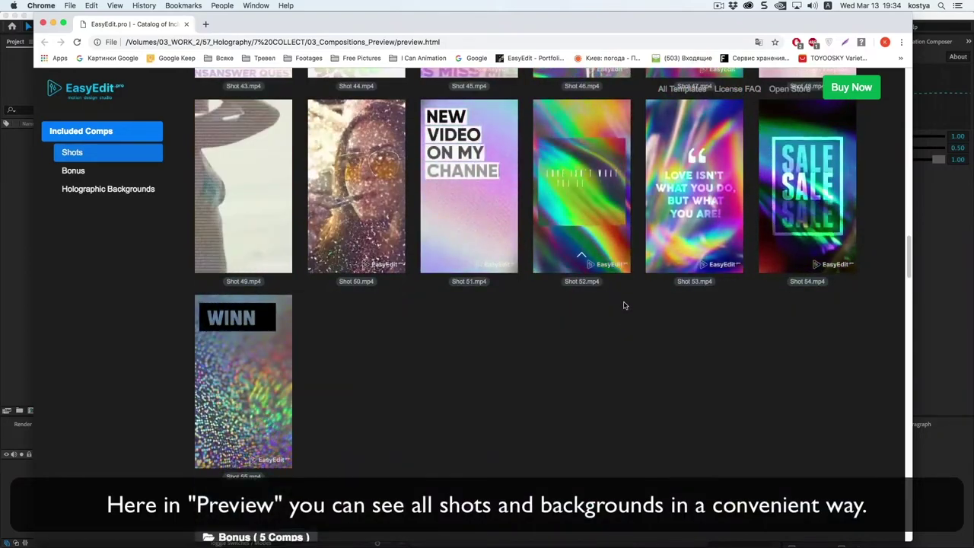
pyautogui.scroll(-10, 643, 299)
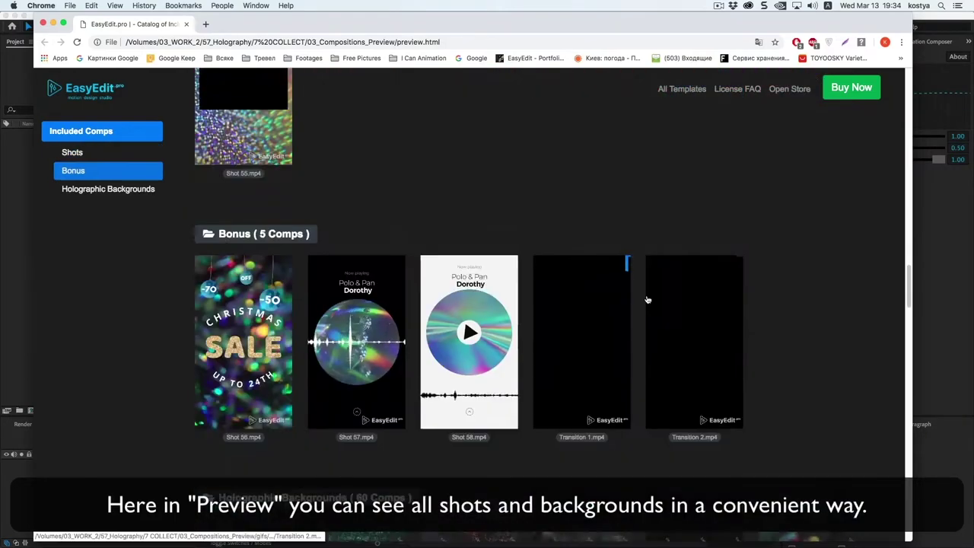
pyautogui.scroll(-5, 647, 300)
pyautogui.scroll(-3, 647, 300)
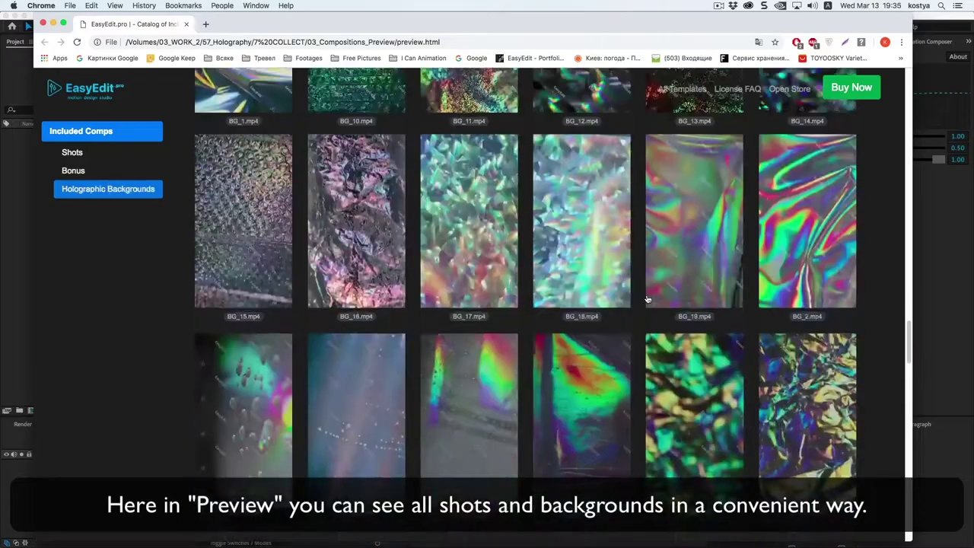
pyautogui.scroll(-1, 647, 299)
pyautogui.scroll(-5, 647, 299)
pyautogui.scroll(-5, 647, 299)
pyautogui.scroll(-5, 647, 299)
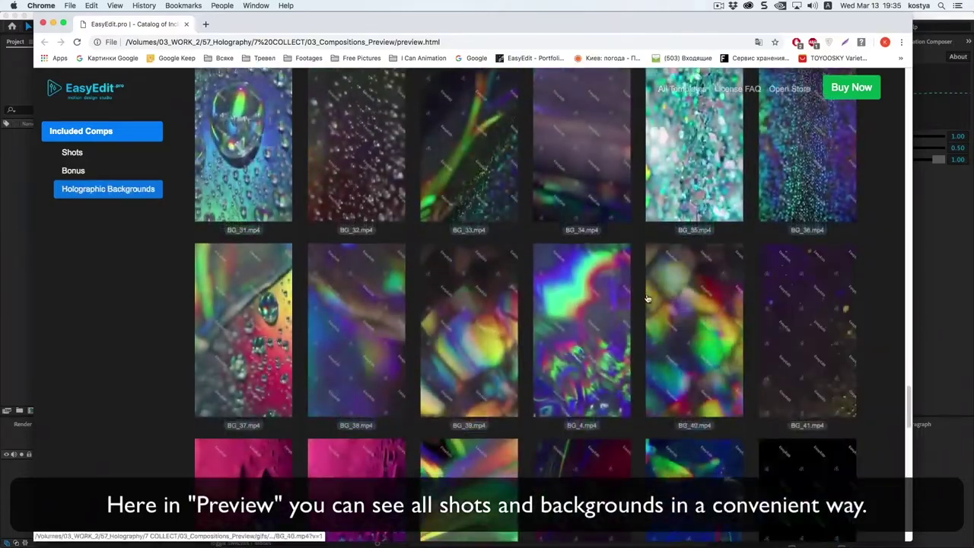
pyautogui.scroll(-5, 647, 299)
pyautogui.scroll(10, 647, 299)
pyautogui.scroll(10, 647, 298)
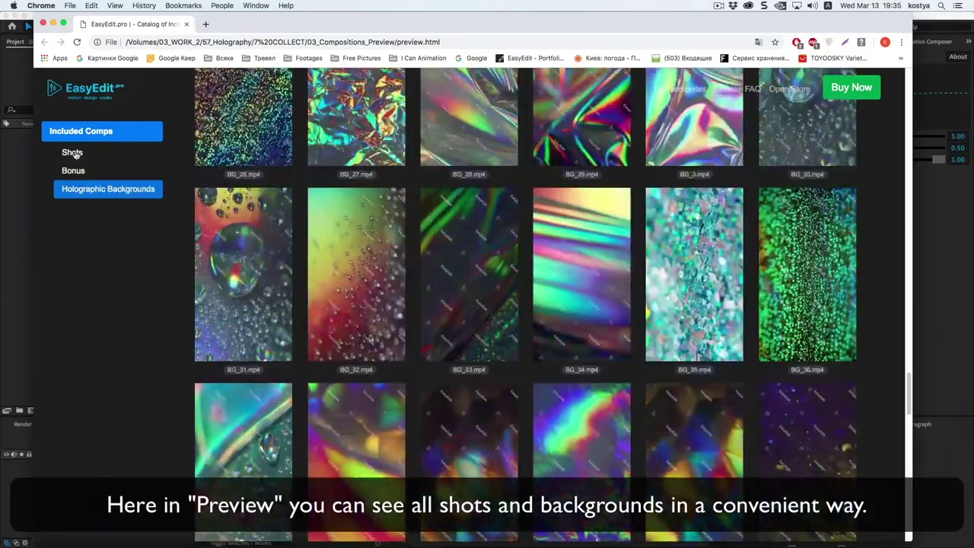
pyautogui.scroll(7, 647, 299)
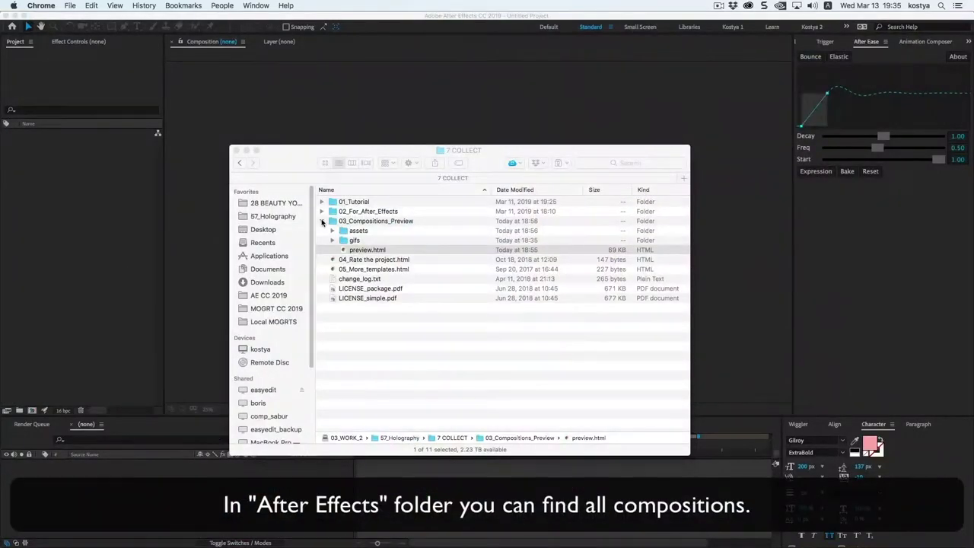
# Expand 02_For_After_Effects > HOLO_INSTASTORIES_AE > Comps As Projects and browse the Shot project files.
pyautogui.click(322, 221)
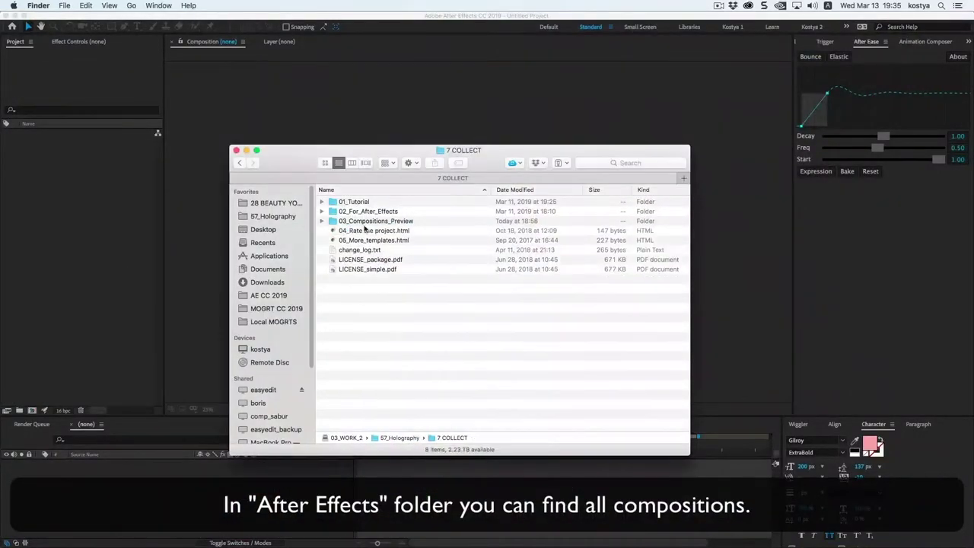
pyautogui.click(379, 213)
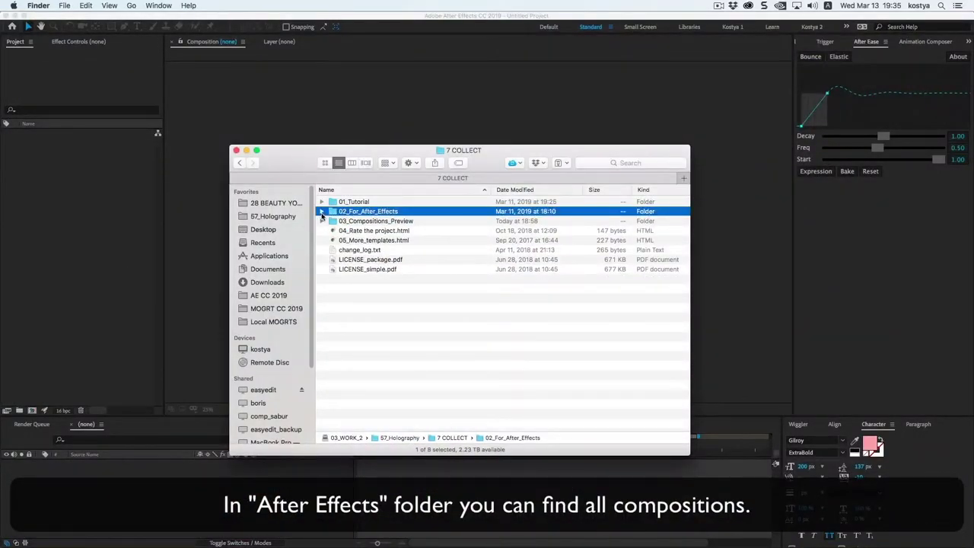
pyautogui.click(321, 212)
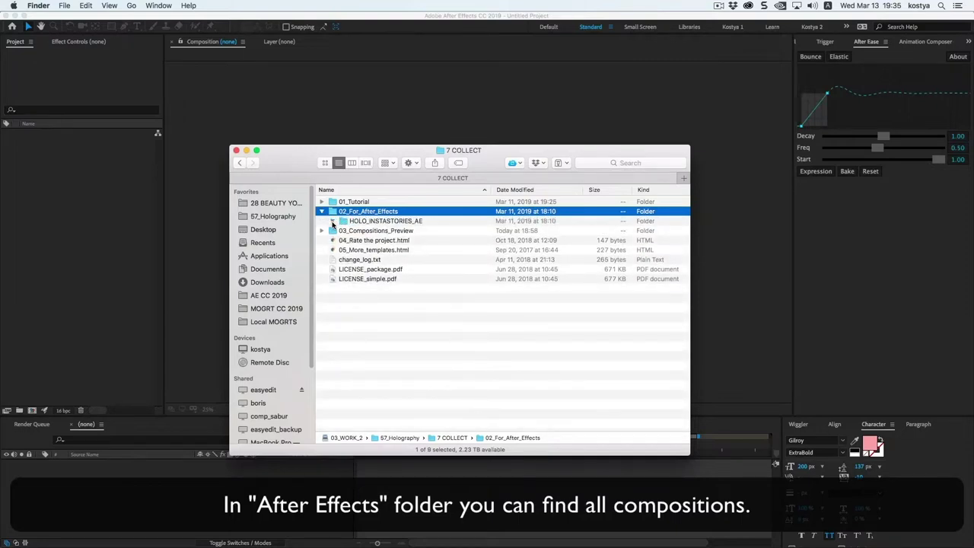
pyautogui.click(332, 221)
pyautogui.click(342, 231)
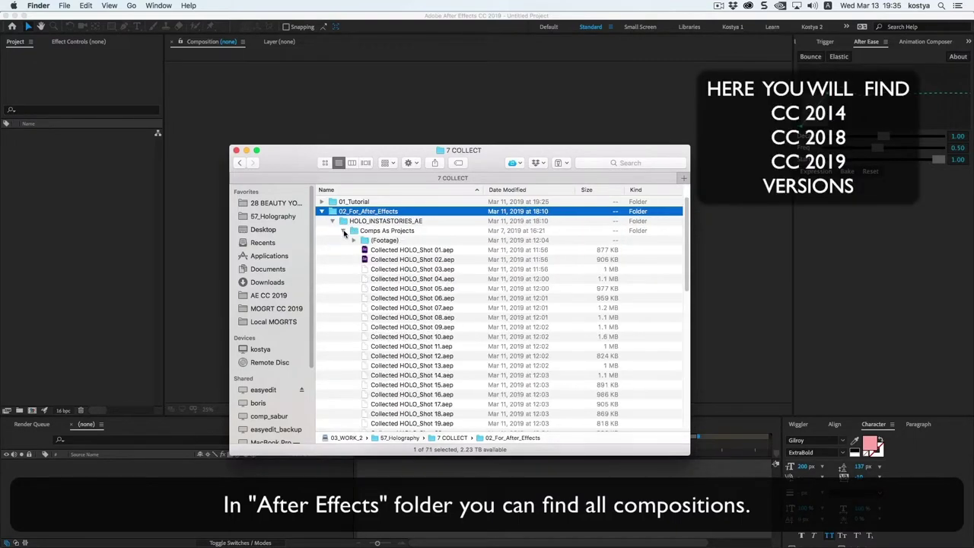
pyautogui.click(433, 305)
pyautogui.scroll(-5, 434, 307)
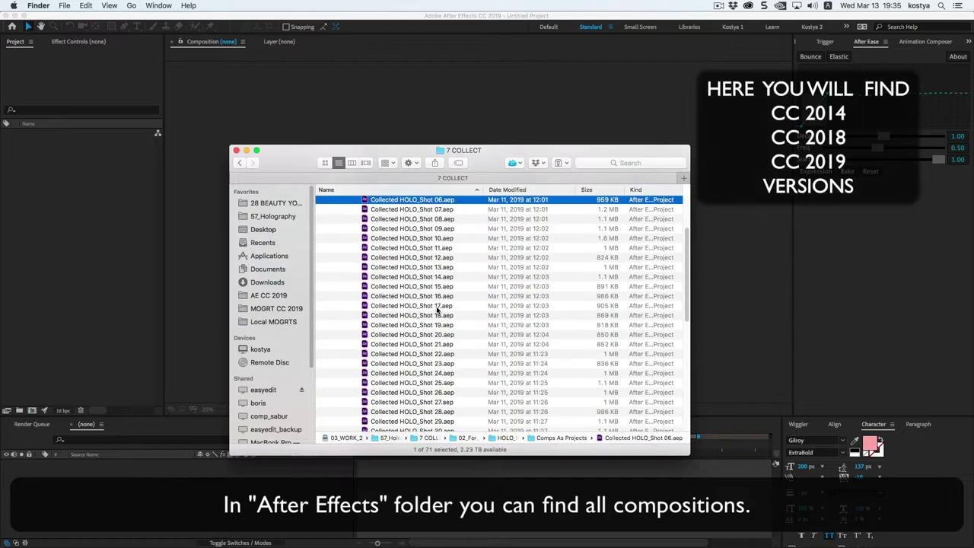
pyautogui.click(437, 305)
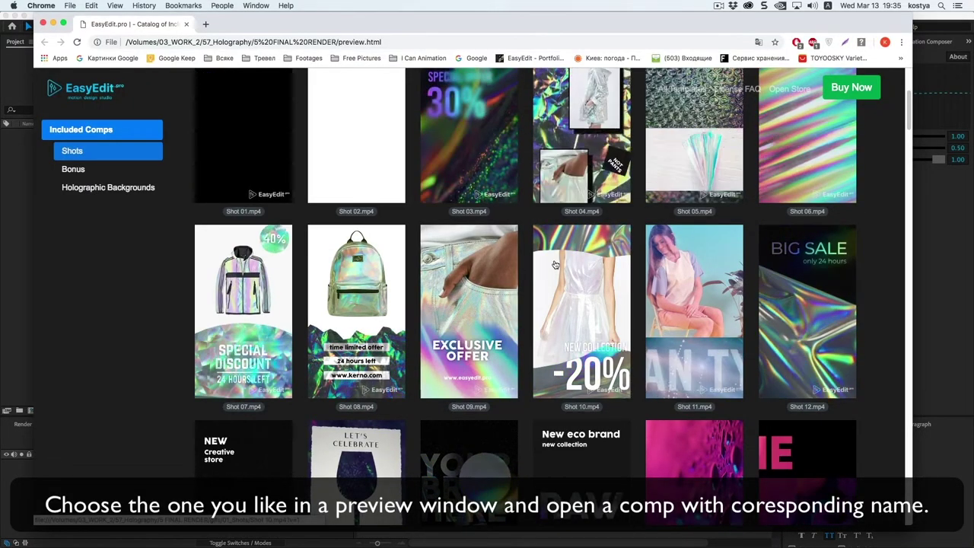
# Highlight the Shot 11.mp4 caption in the preview catalog, then bring the Finder file list back.
pyautogui.scroll(-2, 546, 253)
pyautogui.scroll(-2, 545, 253)
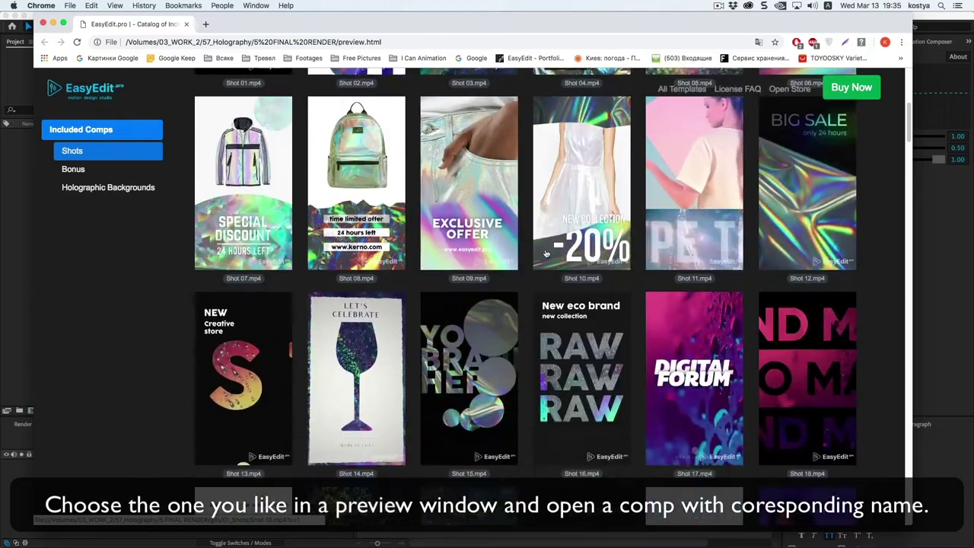
pyautogui.scroll(-2, 546, 253)
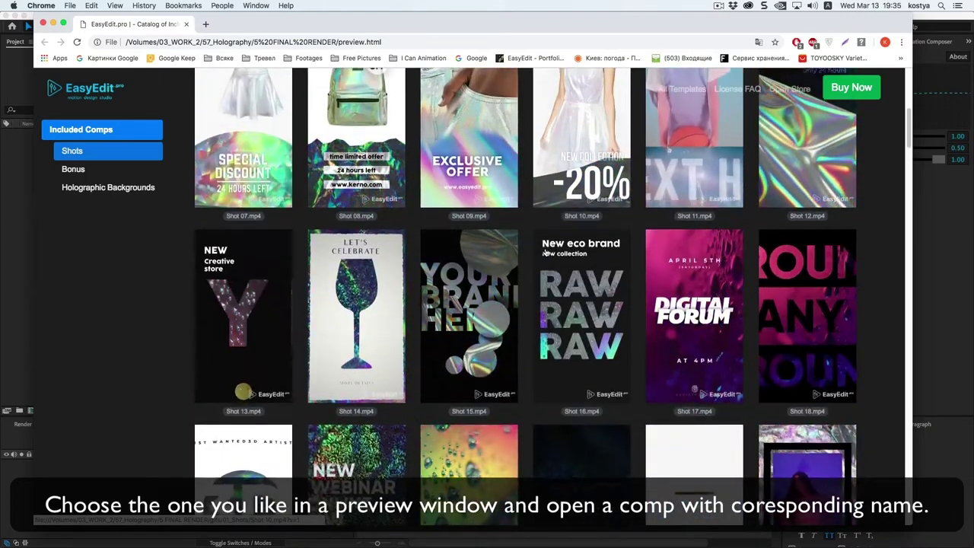
pyautogui.scroll(2, 546, 254)
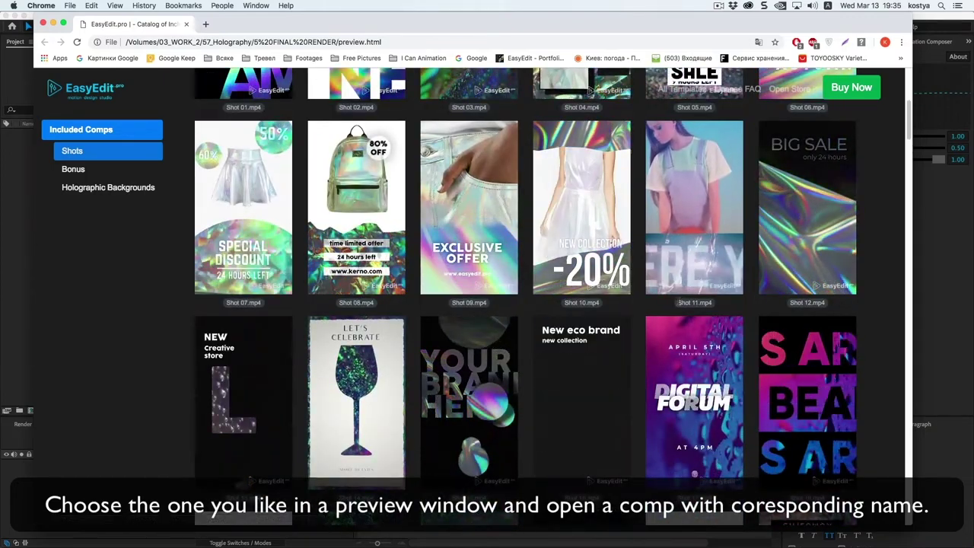
pyautogui.moveTo(677, 302); pyautogui.dragTo(712, 302)
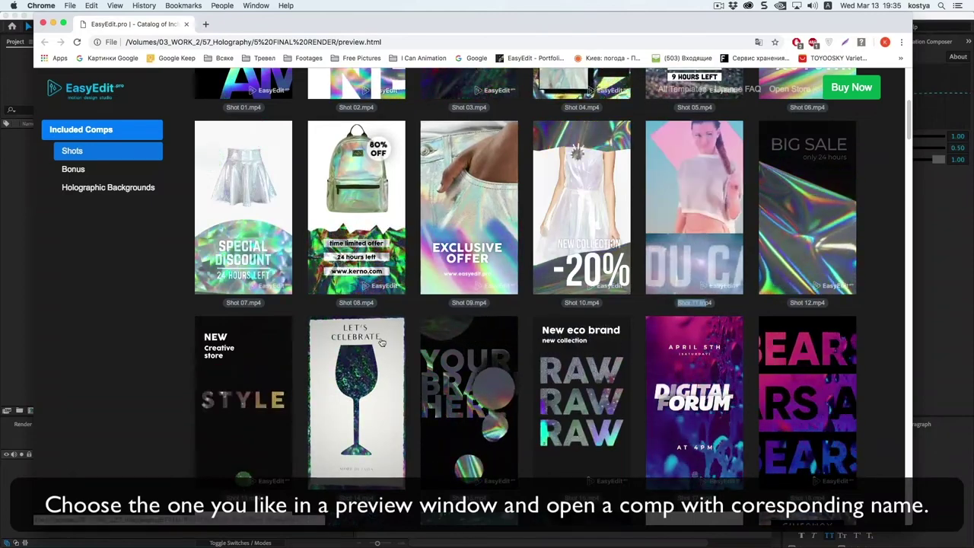
pyautogui.click(250, 539)
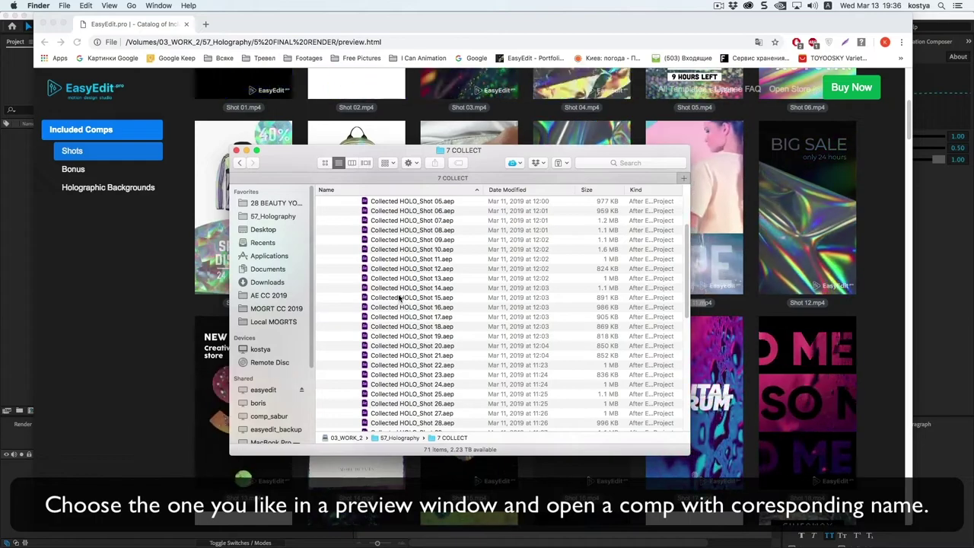
# Open Collected HOLO_Shot 11.aep in After Effects.
pyautogui.click(407, 259)
pyautogui.moveTo(501, 178); pyautogui.dragTo(396, 215)
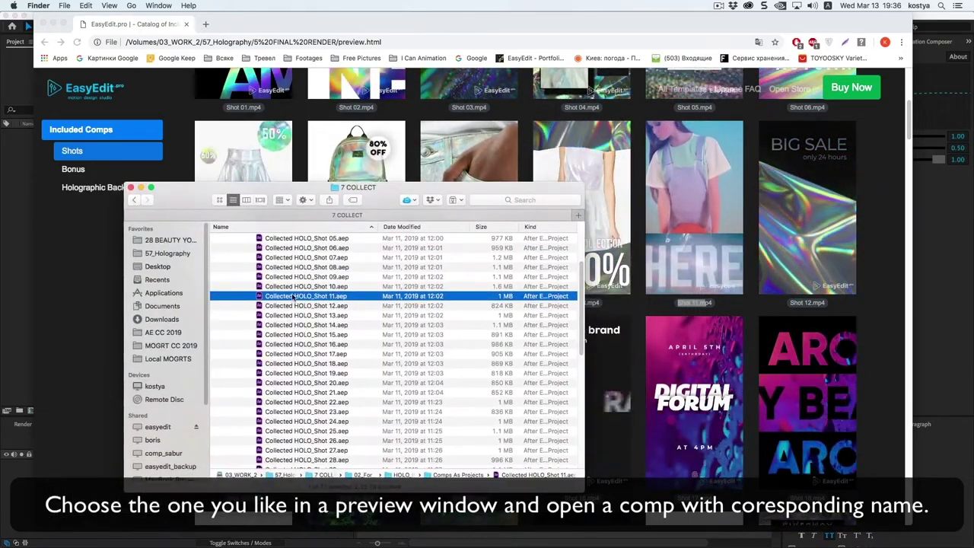
pyautogui.doubleClick(294, 298)
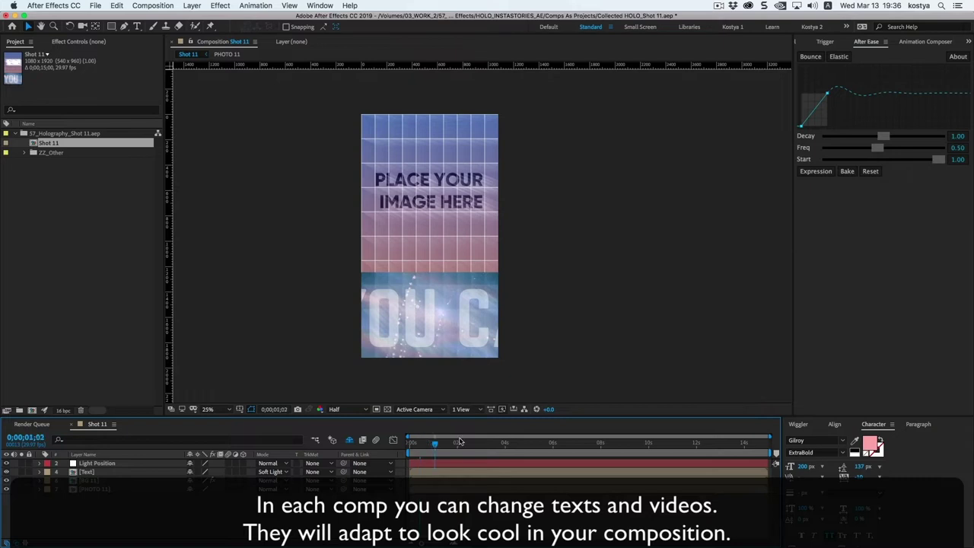
# Inspect the Text precomp, then play Shot 11 from about seven seconds.
pyautogui.click(629, 443)
pyautogui.click(90, 472)
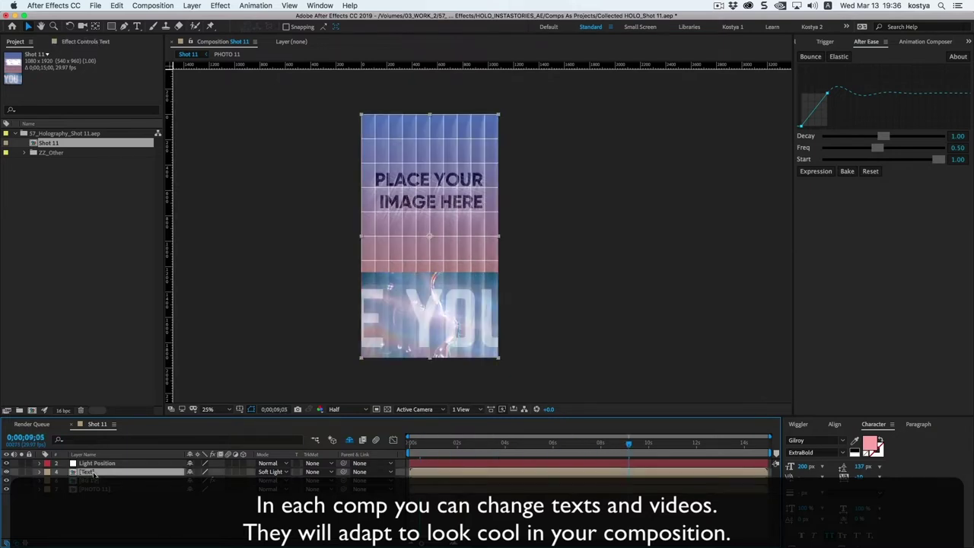
pyautogui.doubleClick(92, 472)
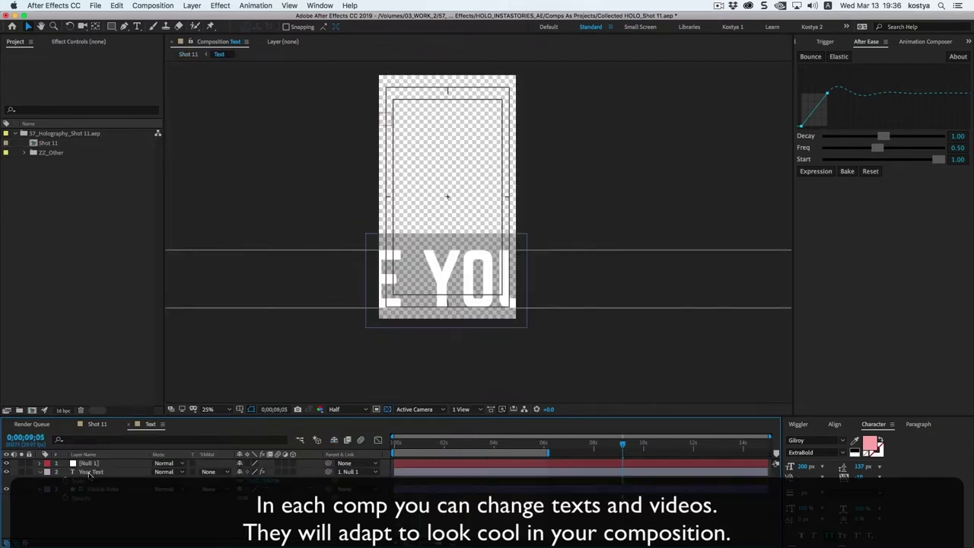
pyautogui.click(454, 272)
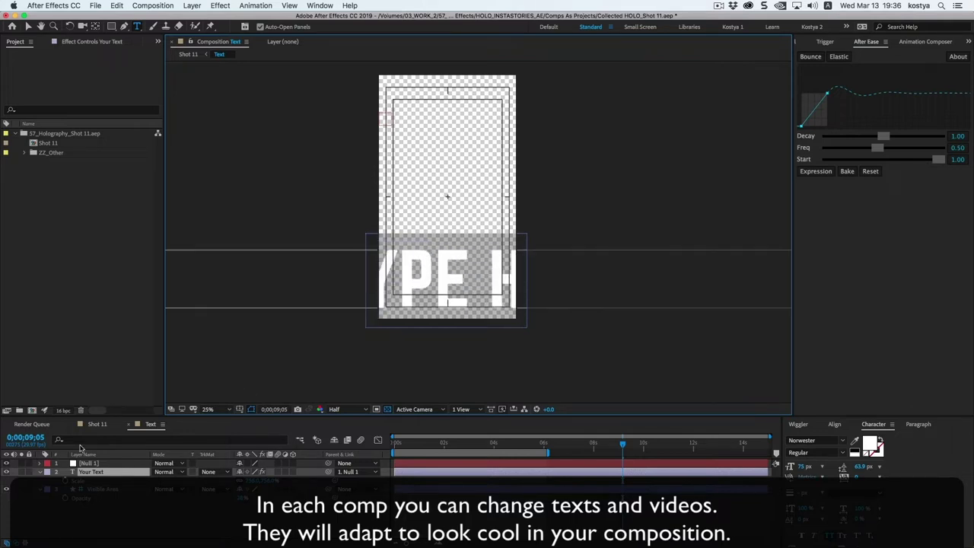
pyautogui.click(96, 424)
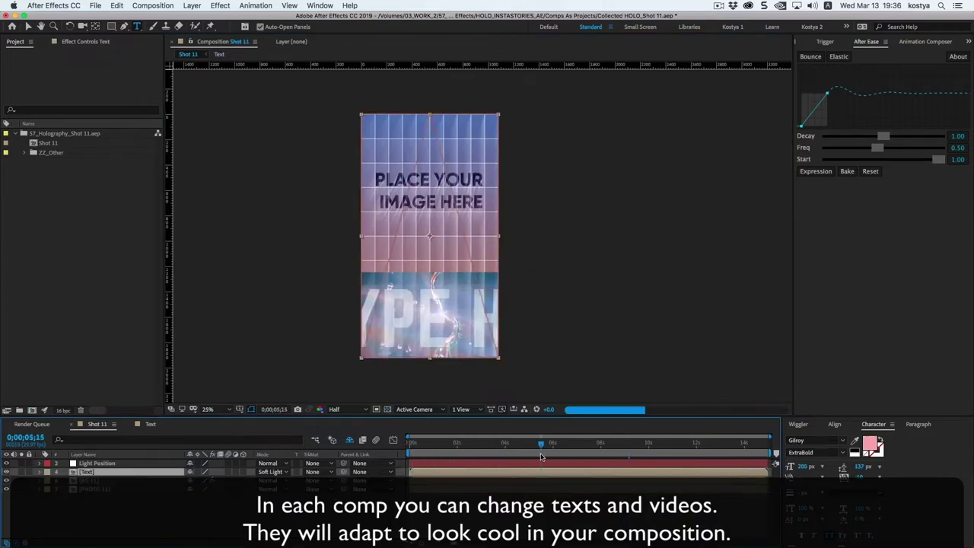
pyautogui.moveTo(457, 446); pyautogui.dragTo(576, 462)
pyautogui.press('space')
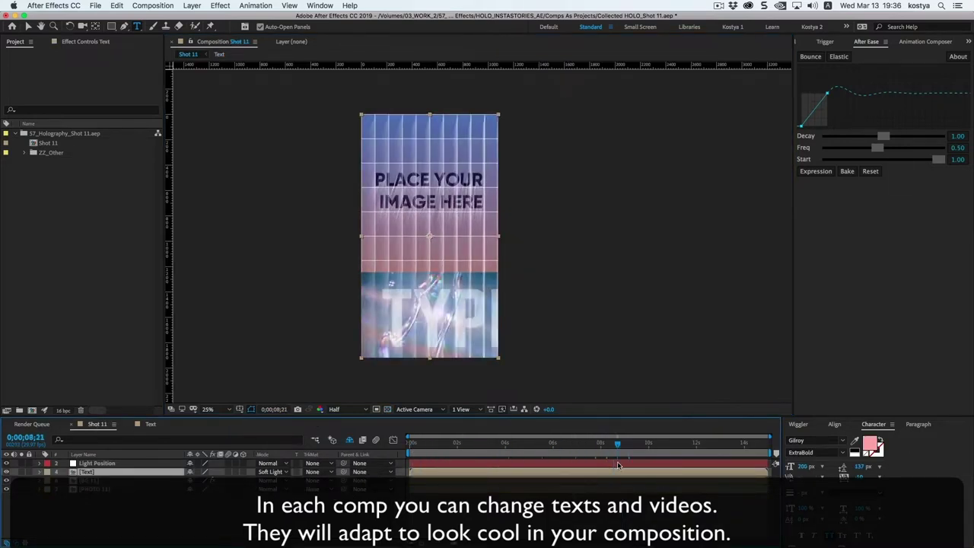
# Replace the Place your image here layer in PHOTO 11 with 11.mp4, repositioned and scaled to fit.
pyautogui.doubleClick(100, 490)
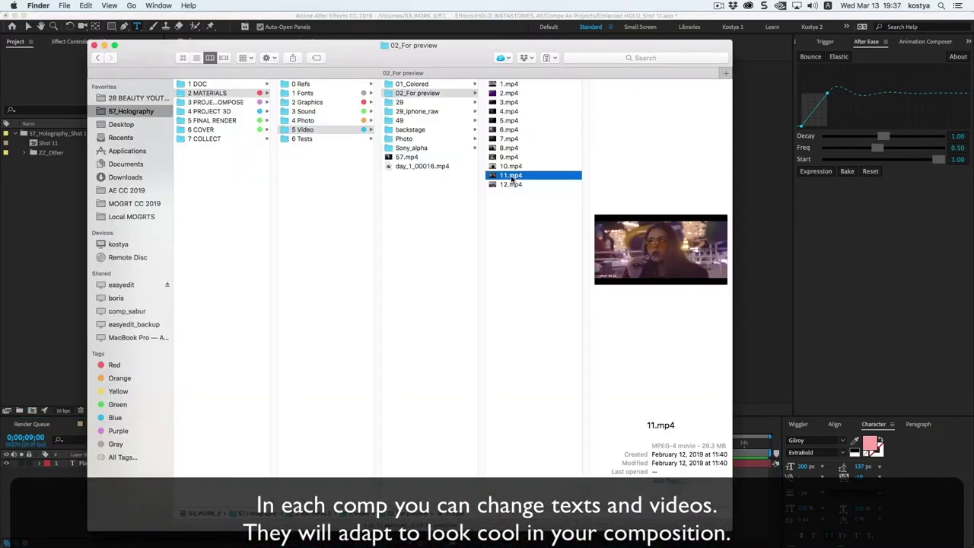
pyautogui.moveTo(42, 223); pyautogui.dragTo(102, 226)
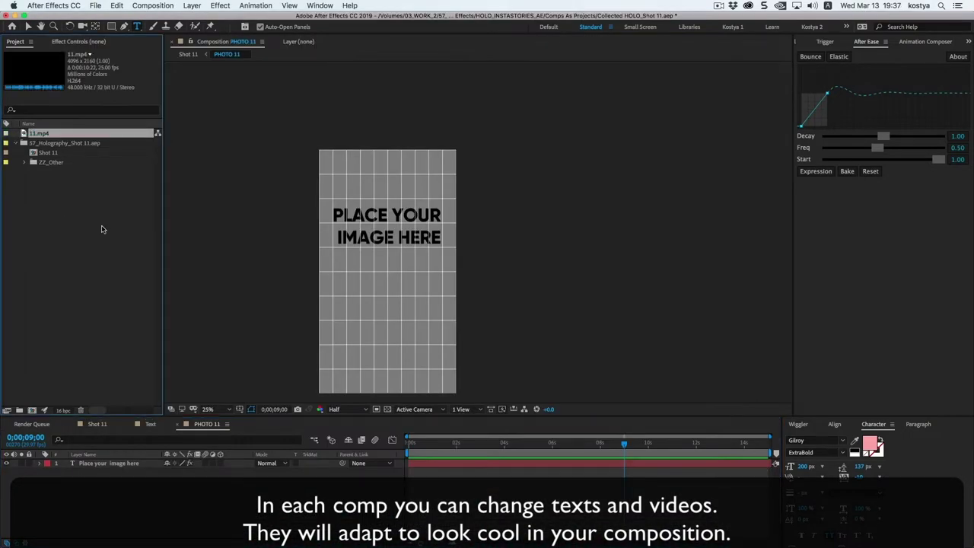
pyautogui.moveTo(25, 135); pyautogui.dragTo(131, 493)
pyautogui.click(397, 462)
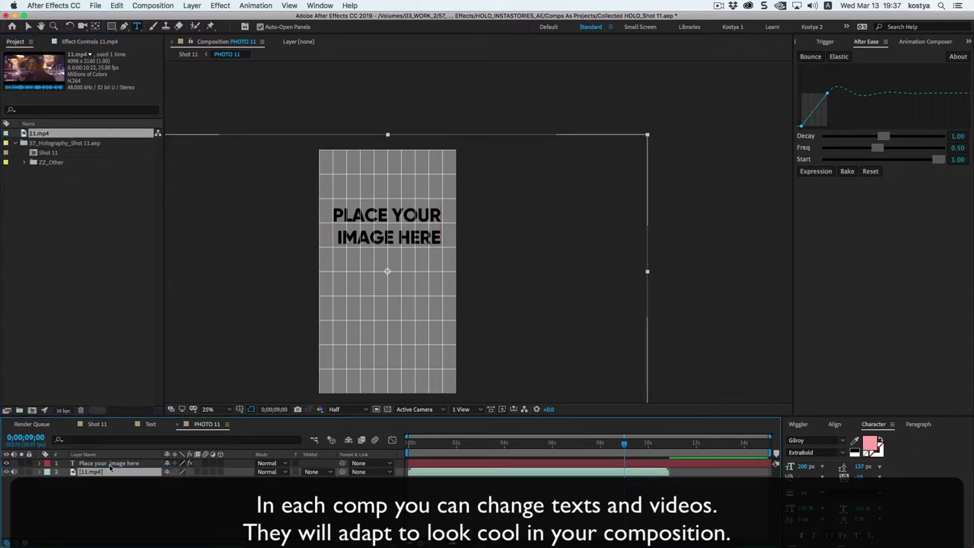
pyautogui.press('Delete')
pyautogui.press('v')
pyautogui.moveTo(407, 330)
pyautogui.mouseDown()
pyautogui.moveTo(475, 299)
pyautogui.moveTo(461, 349)
pyautogui.mouseUp()
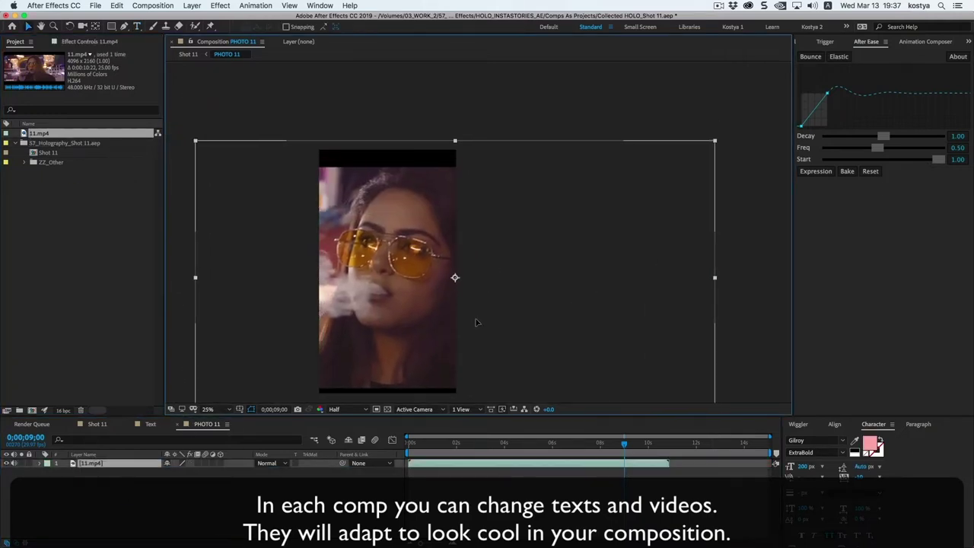
pyautogui.moveTo(715, 138); pyautogui.dragTo(511, 244)
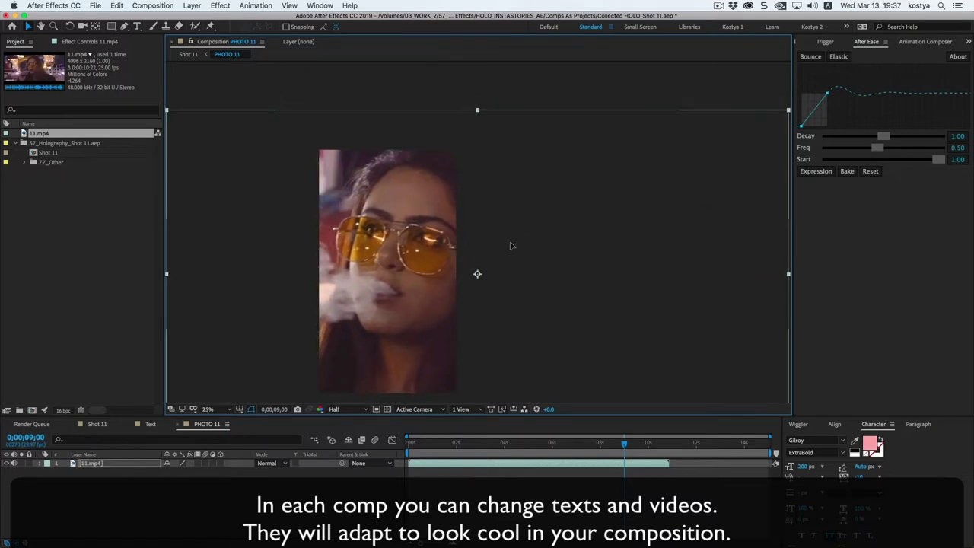
pyautogui.click(97, 424)
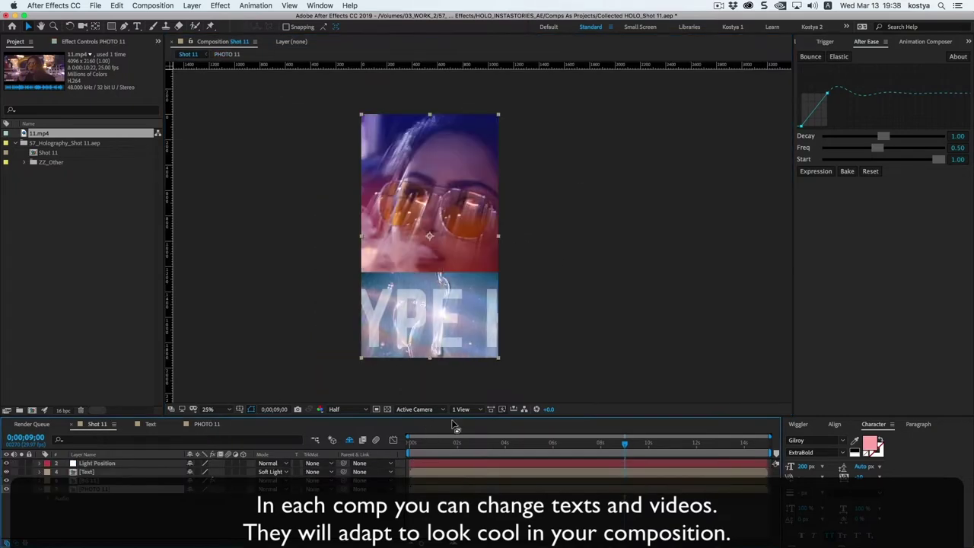
# Scrub through Shot 11 to check the new 11.mp4 footage.
pyautogui.moveTo(431, 447); pyautogui.dragTo(491, 446)
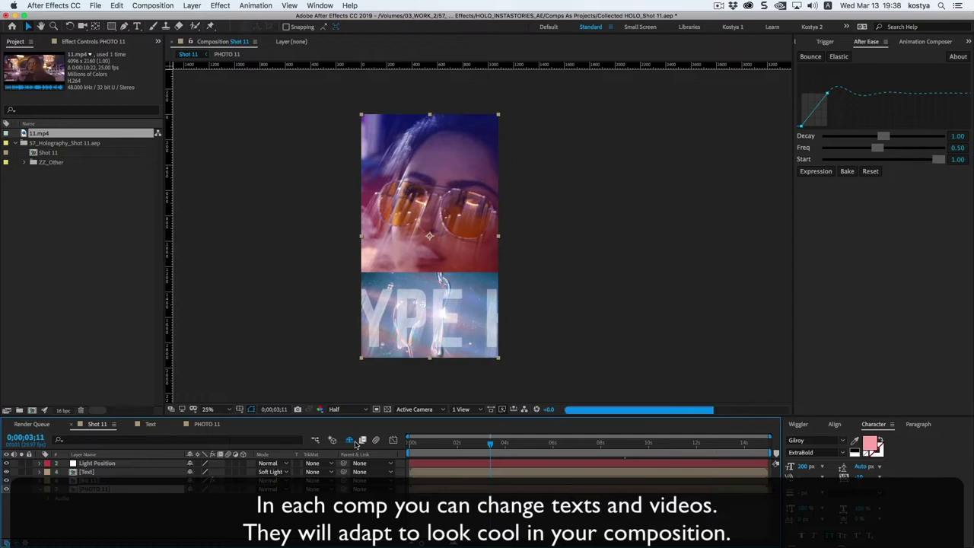
pyautogui.click(535, 448)
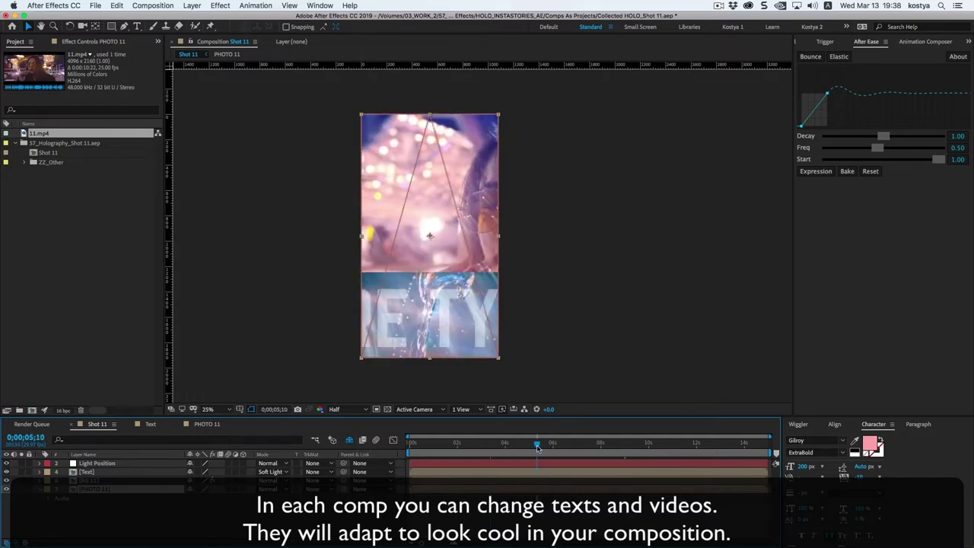
pyautogui.click(456, 447)
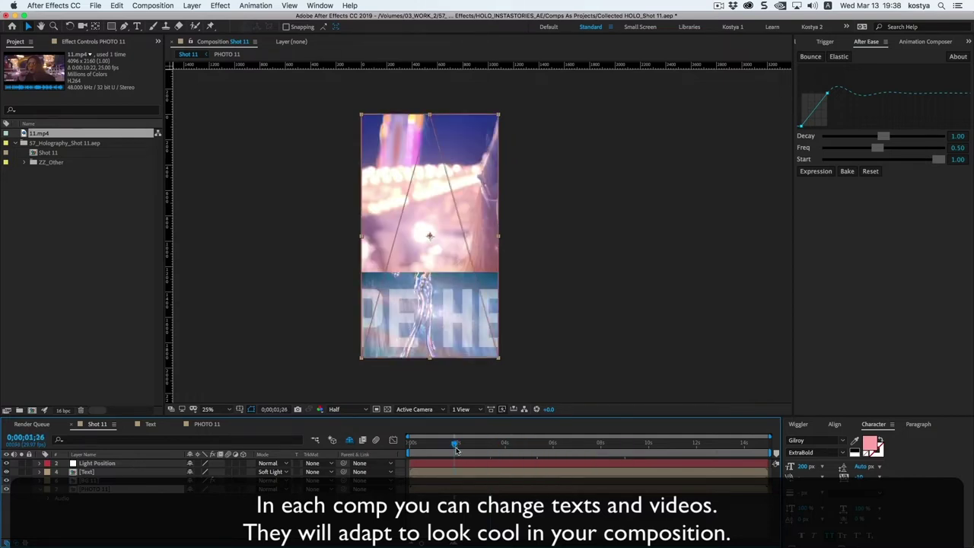
pyautogui.moveTo(455, 449); pyautogui.dragTo(419, 446)
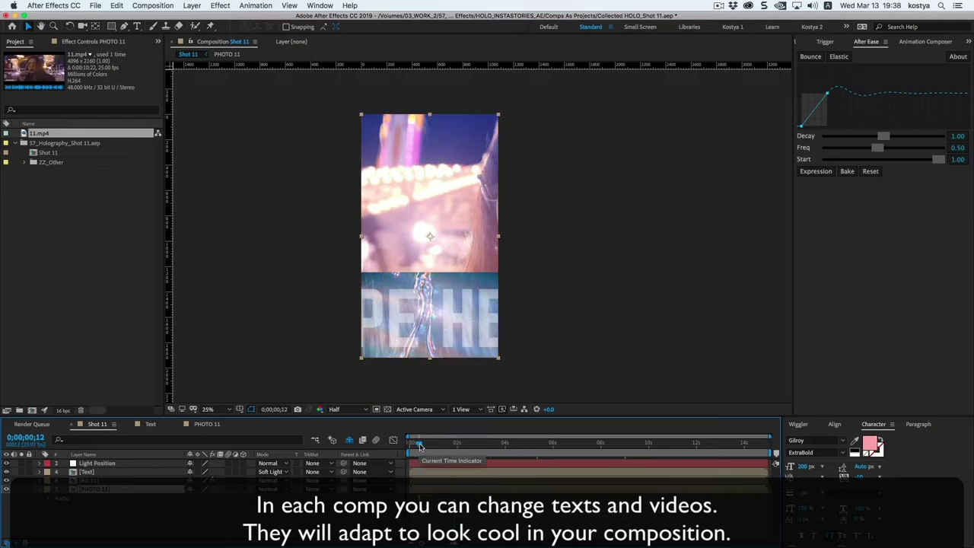
pyautogui.click(600, 448)
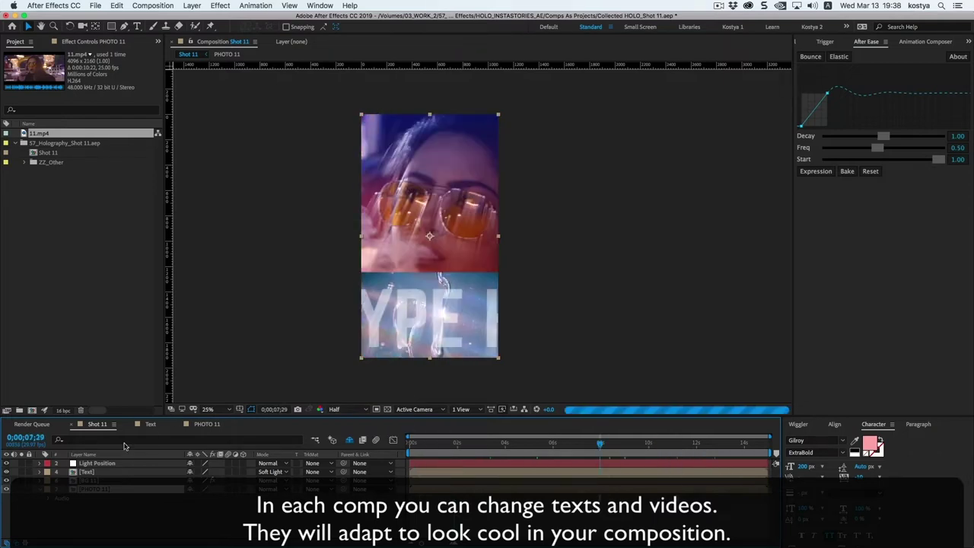
# Select the COLOR C layer and show its Gradient Ramp and Set Matte settings.
pyautogui.scroll(1, 152, 468)
pyautogui.click(108, 464)
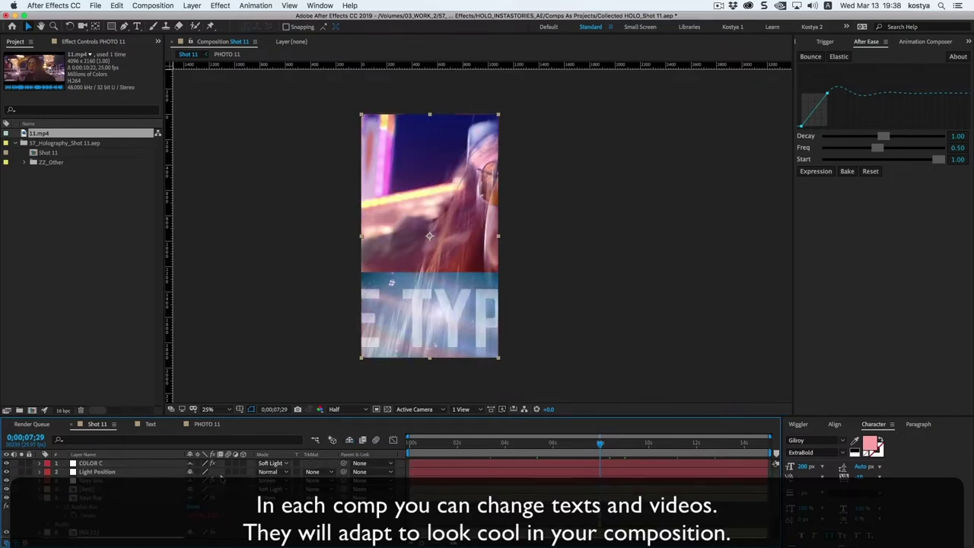
pyautogui.click(90, 41)
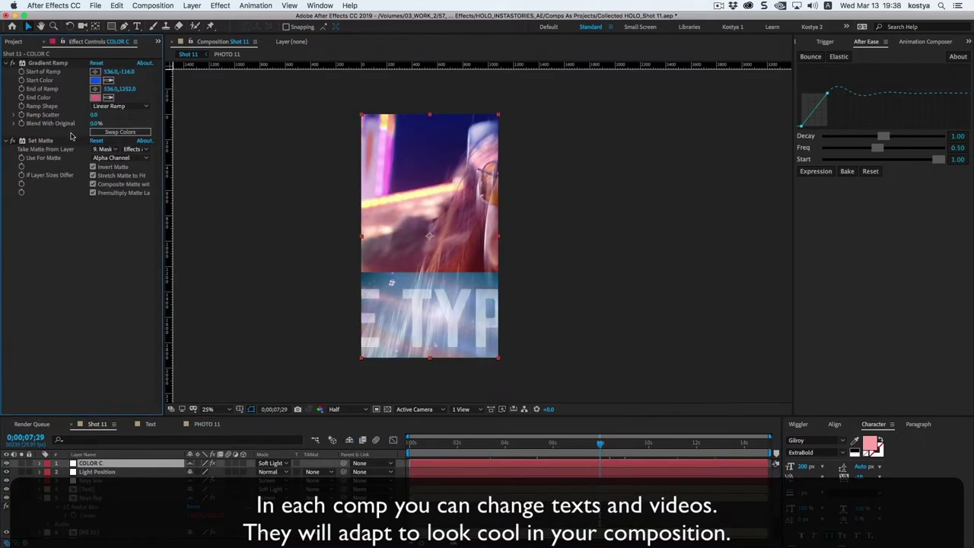
# Change the Gradient Ramp end colour from pink to green, keeping the start colour.
pyautogui.click(99, 80)
pyautogui.click(231, 79)
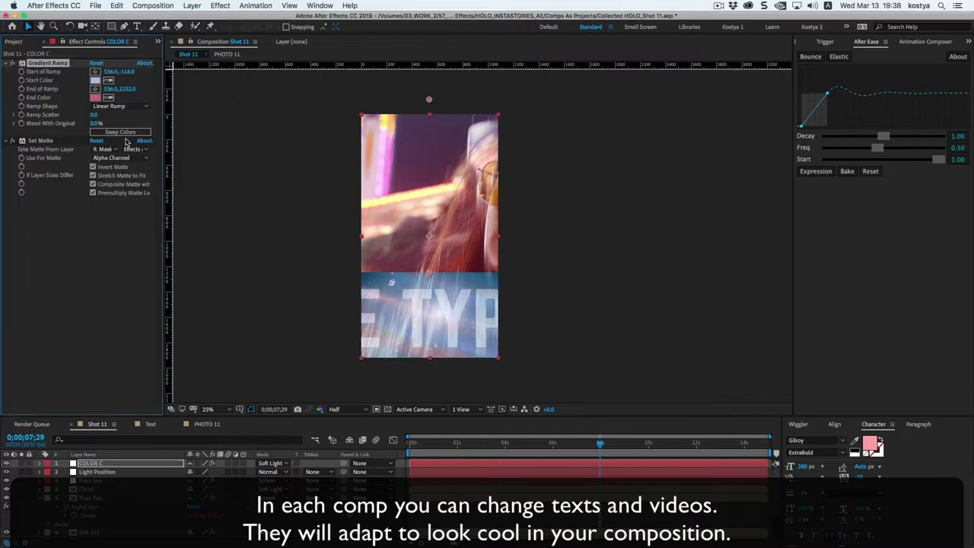
pyautogui.click(99, 101)
pyautogui.moveTo(148, 144); pyautogui.dragTo(150, 171)
pyautogui.click(232, 81)
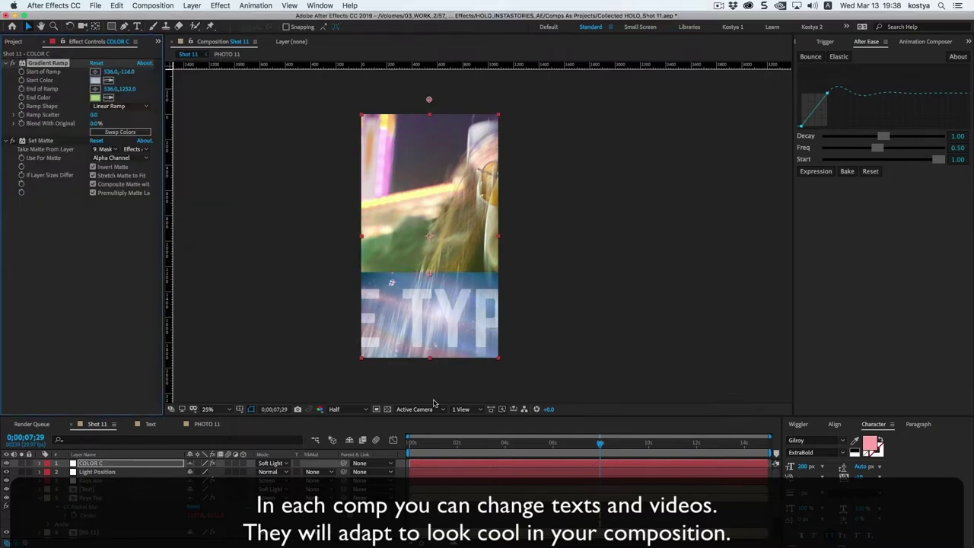
pyautogui.click(488, 446)
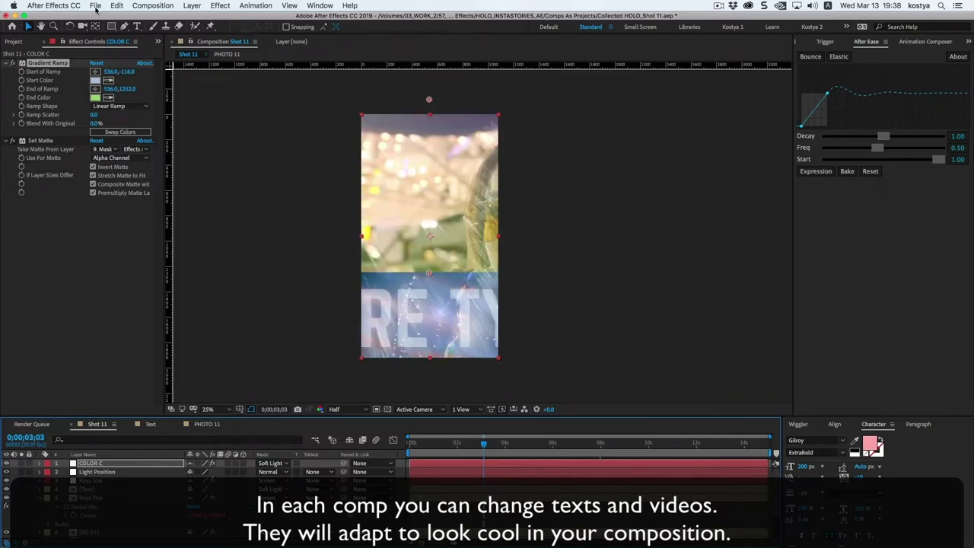
# Open Collected HOLO_Shot 15.aep without saving the Shot 11 changes.
pyautogui.click(96, 9)
pyautogui.click(125, 82)
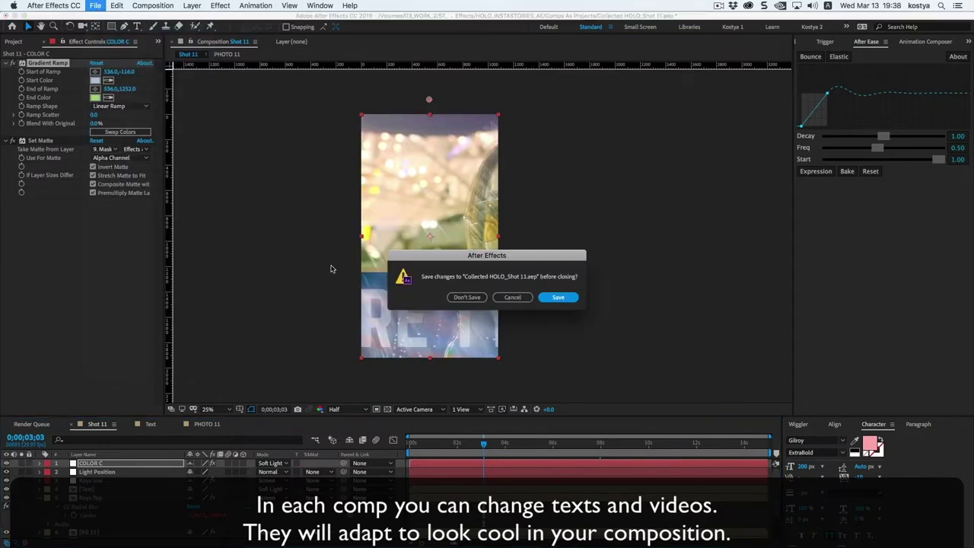
pyautogui.click(466, 297)
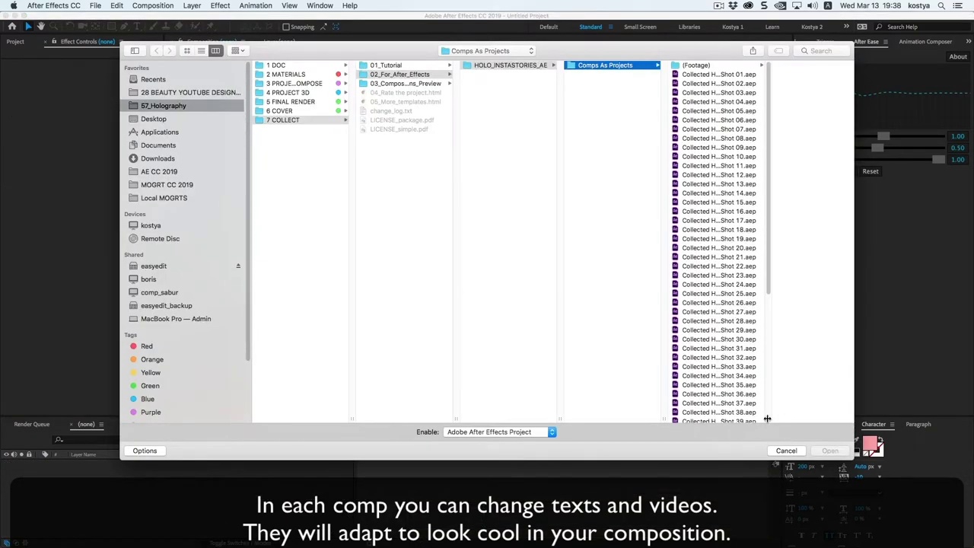
pyautogui.moveTo(767, 419); pyautogui.dragTo(811, 417)
pyautogui.click(742, 340)
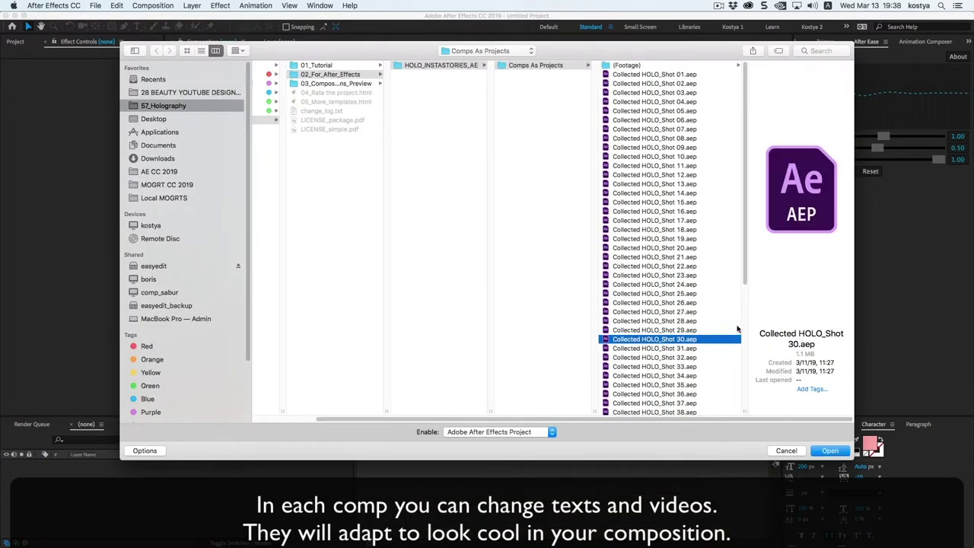
pyautogui.doubleClick(683, 202)
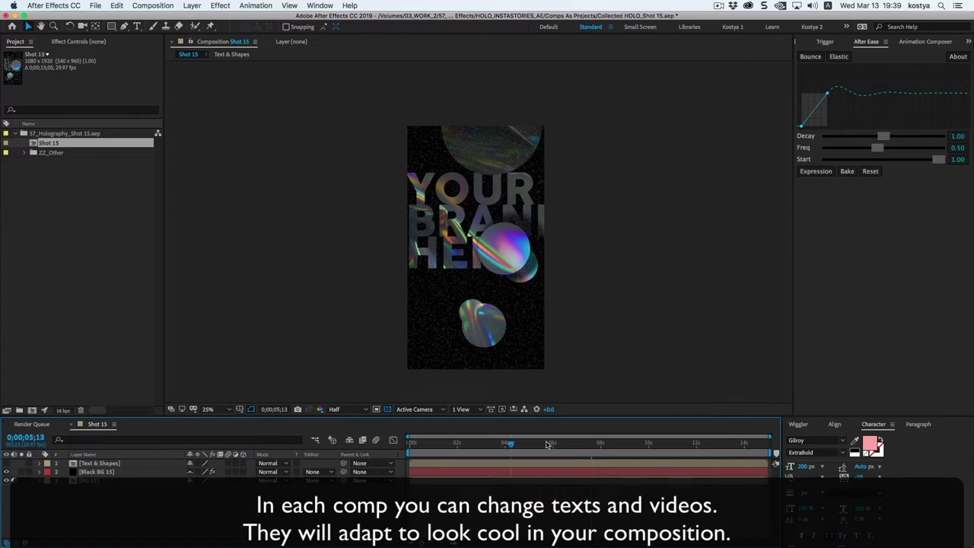
# Change the Text & Shapes headline to ANOTHER TEXT ALSO and reduce its font size.
pyautogui.click(547, 445)
pyautogui.doubleClick(106, 466)
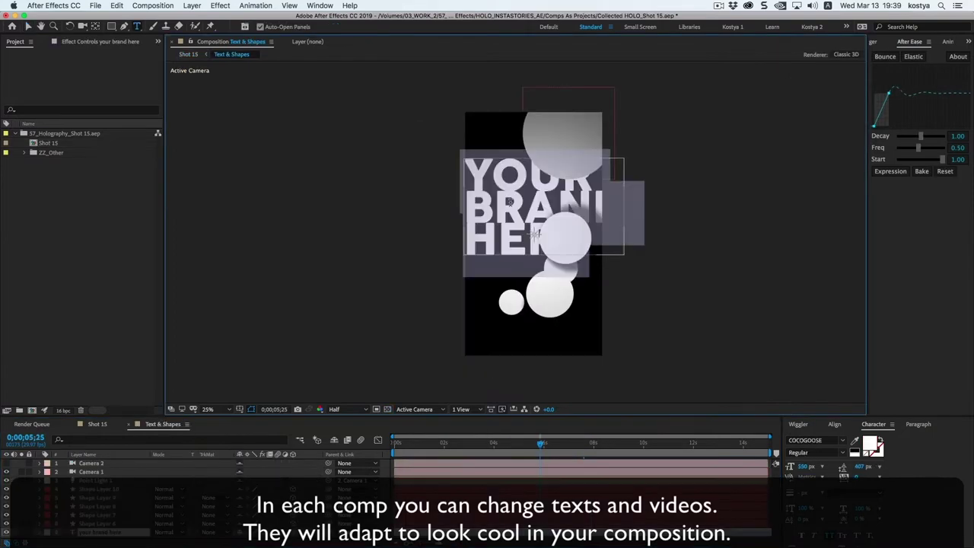
pyautogui.write('A')
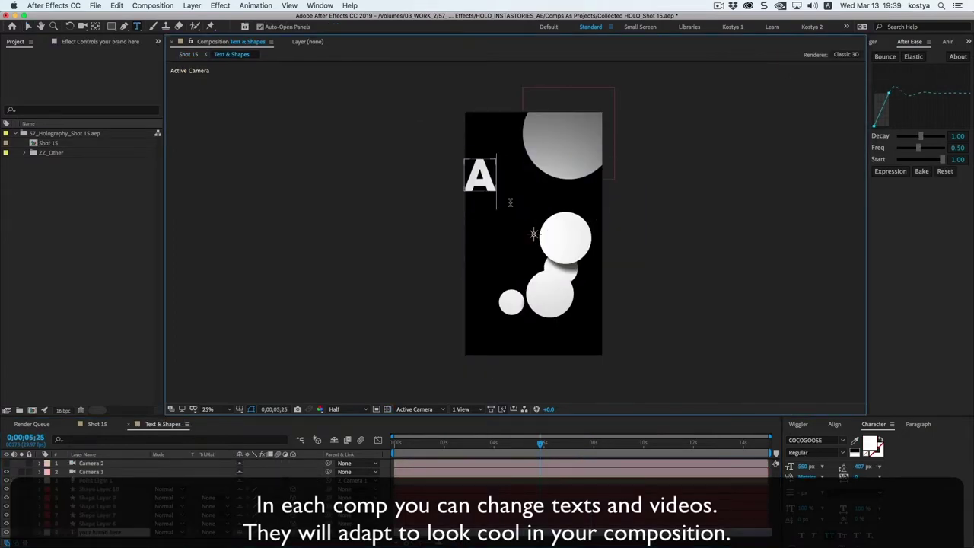
pyautogui.write('NOTH')
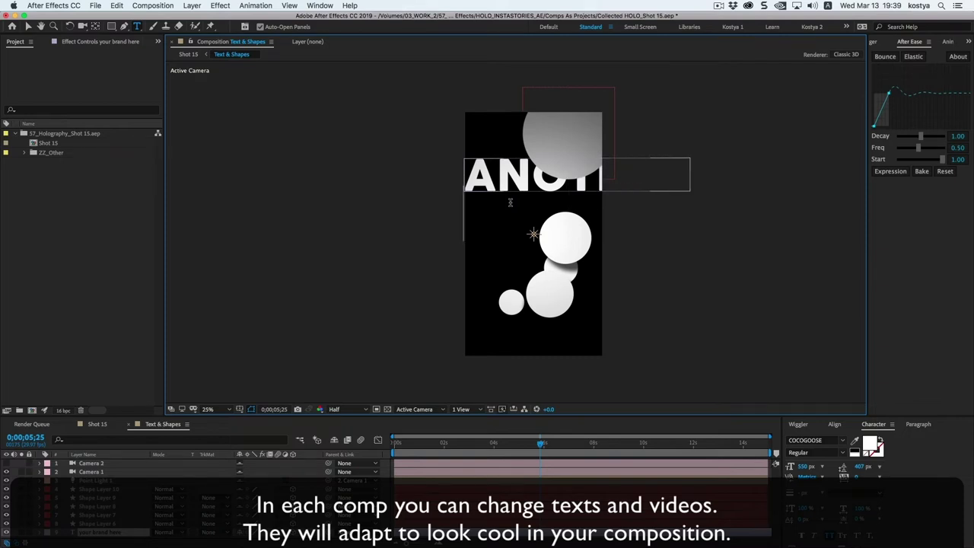
pyautogui.write(' TEXT ')
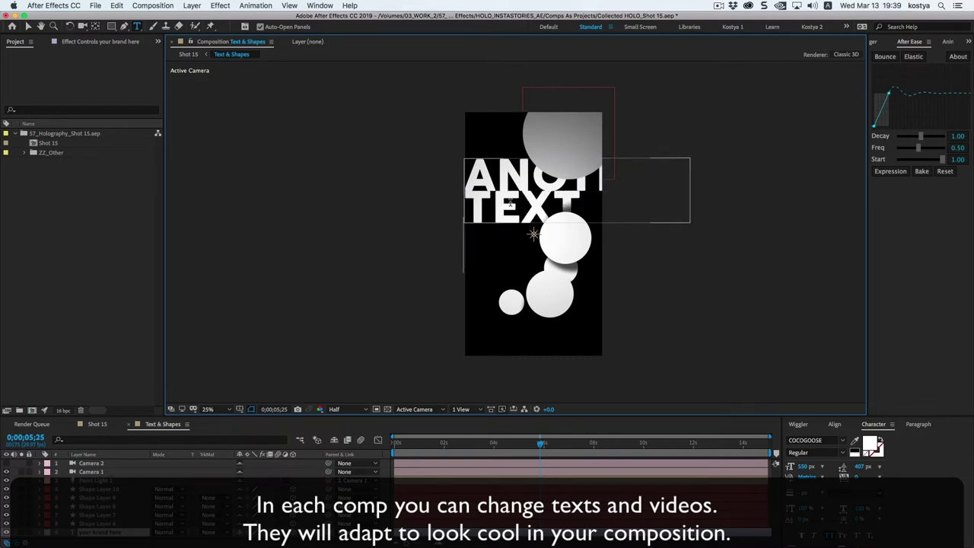
pyautogui.write('ALS')
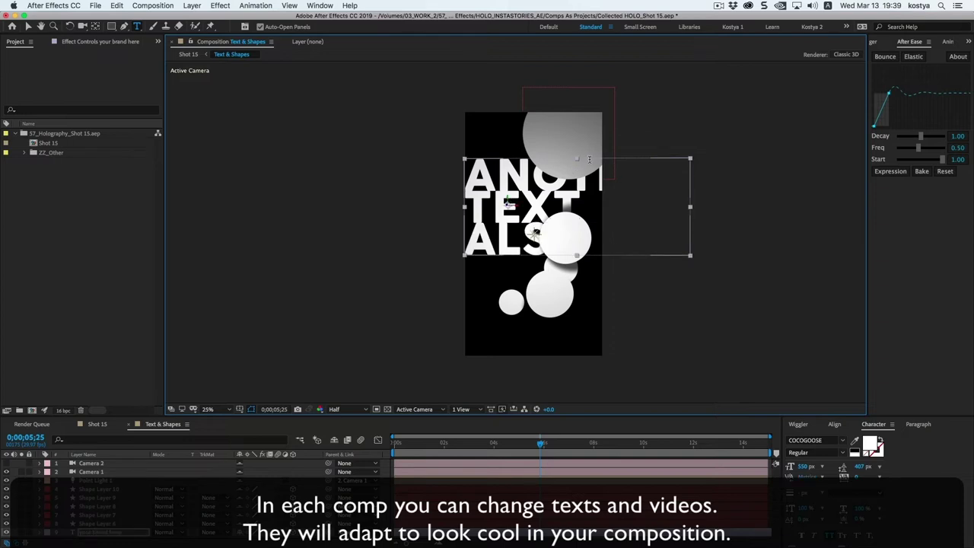
pyautogui.moveTo(812, 467); pyautogui.dragTo(686, 463)
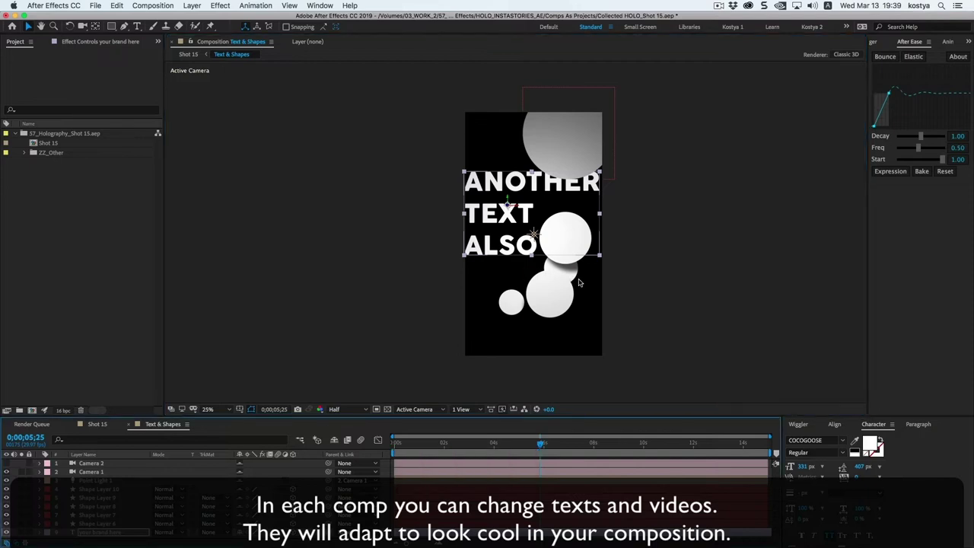
pyautogui.click(97, 424)
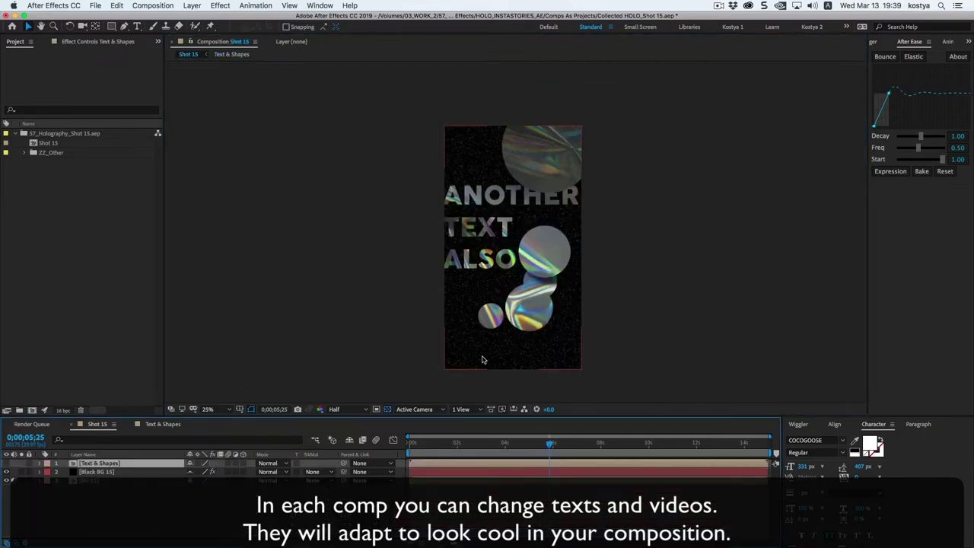
# Open the BG 15 background precomp of Shot 15.
pyautogui.click(97, 484)
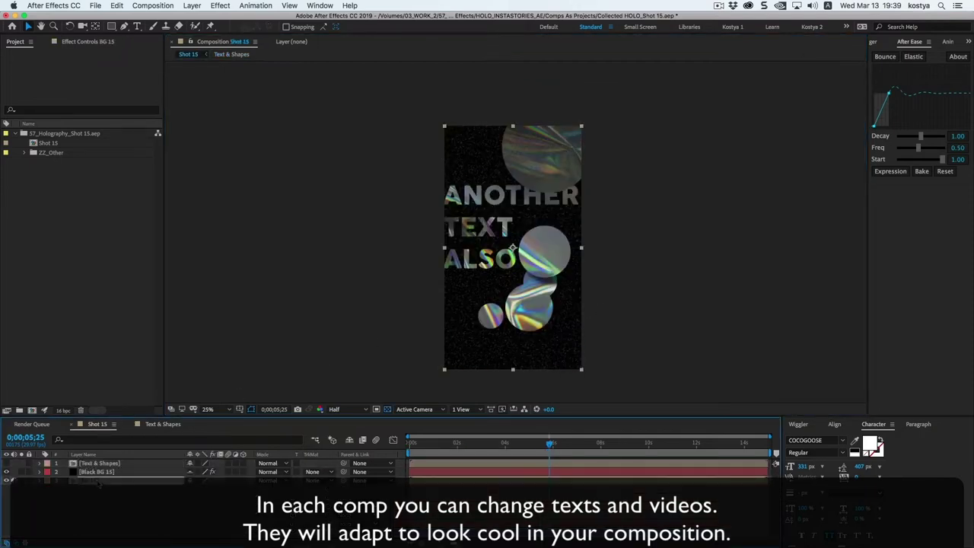
pyautogui.doubleClick(97, 484)
pyautogui.scroll(-2, 543, 150)
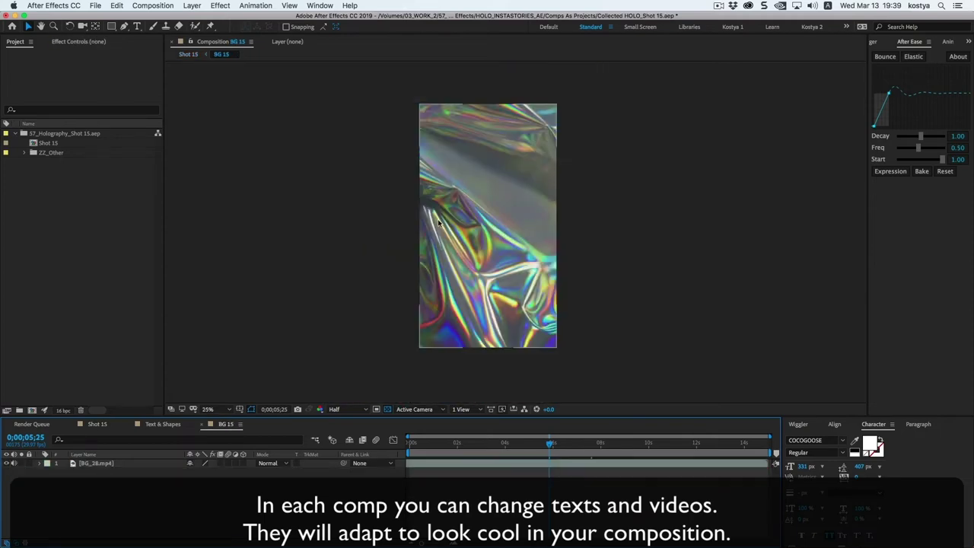
# In the import dialog, navigate to (Footage) > HOLO Backgrounds to list the BG clips.
pyautogui.doubleClick(73, 208)
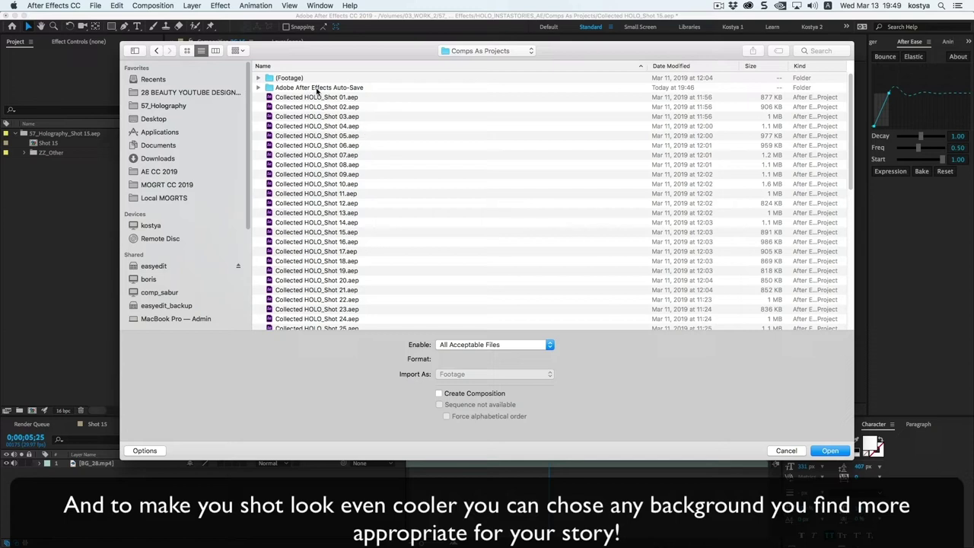
pyautogui.click(286, 78)
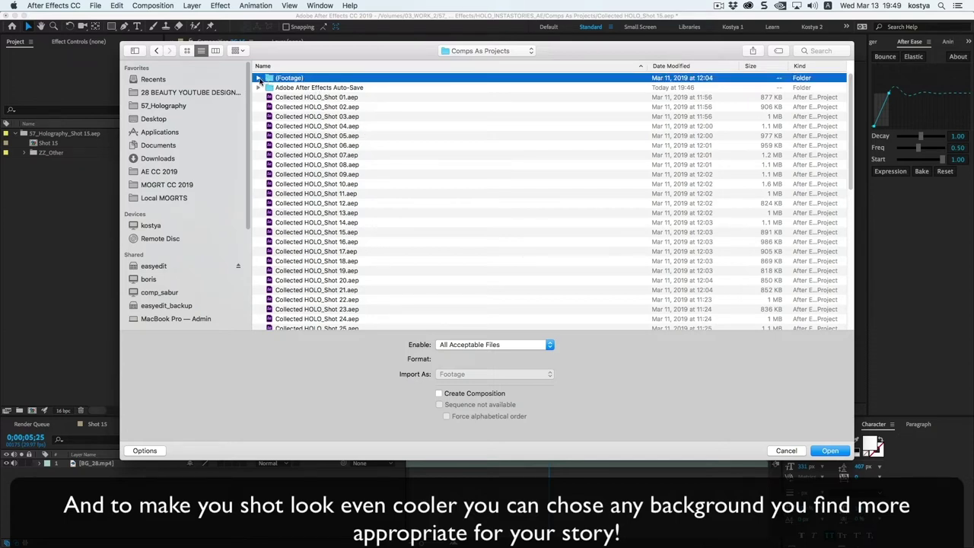
pyautogui.doubleClick(277, 78)
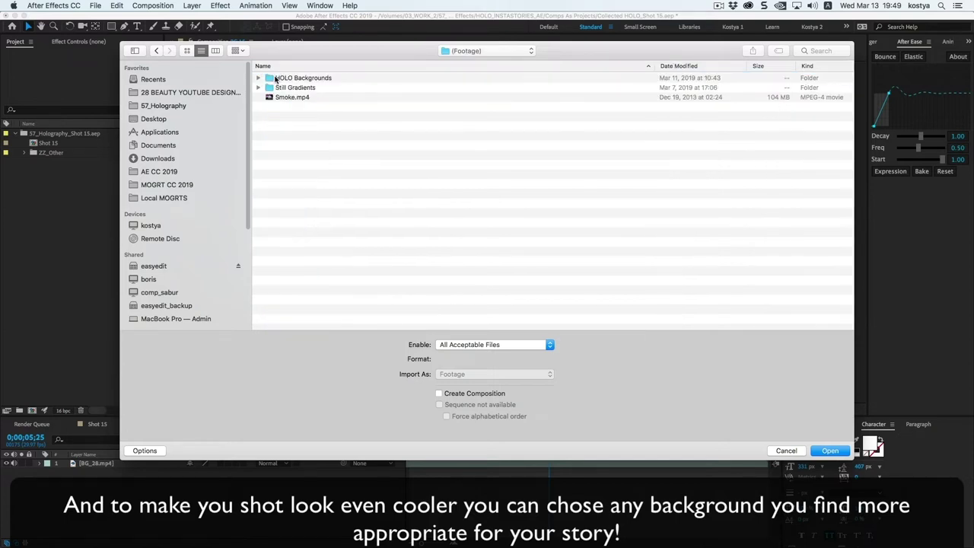
pyautogui.click(320, 78)
pyautogui.doubleClick(287, 79)
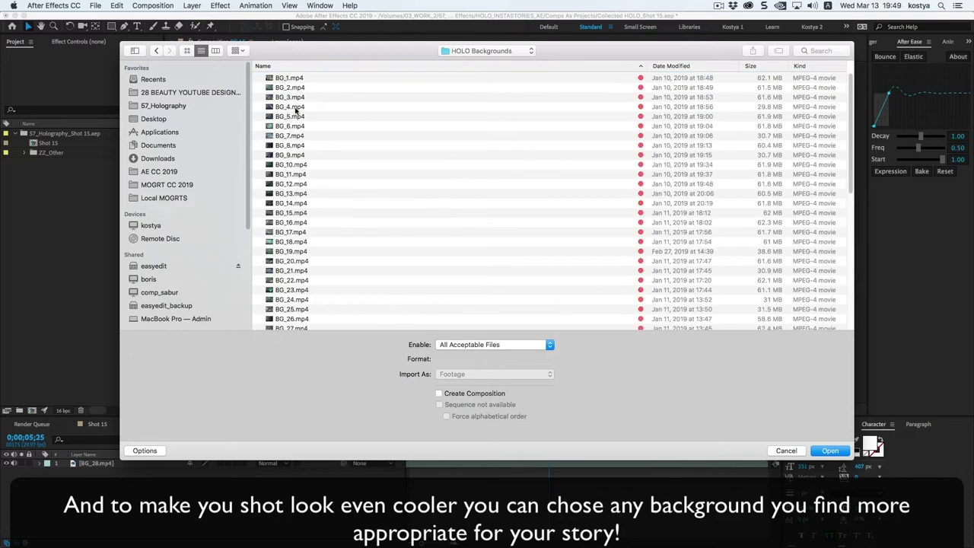
pyautogui.scroll(-3, 297, 173)
pyautogui.scroll(3, 297, 173)
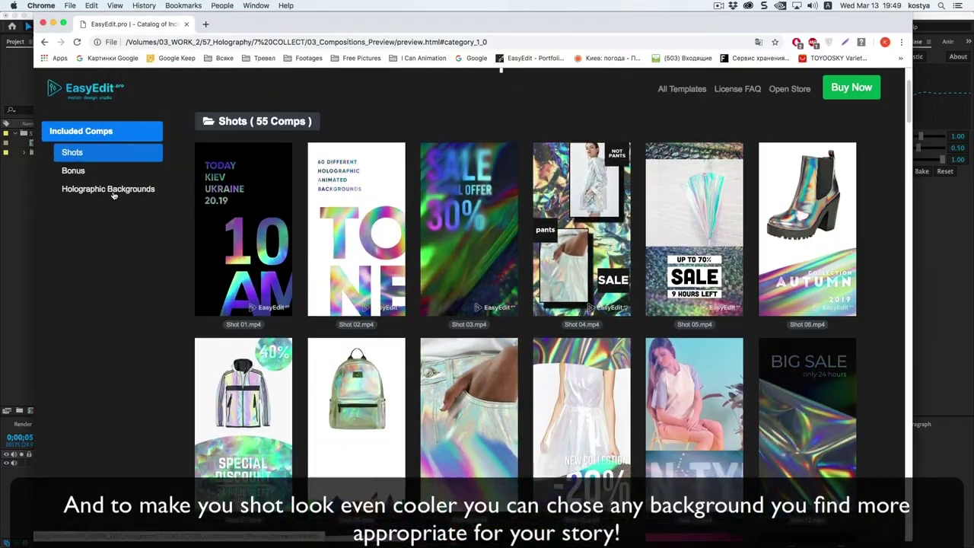
# Browse the Holographic Backgrounds previews in Chrome and pick BG_56.mp4 as the background.
pyautogui.click(108, 189)
pyautogui.scroll(-3, 529, 341)
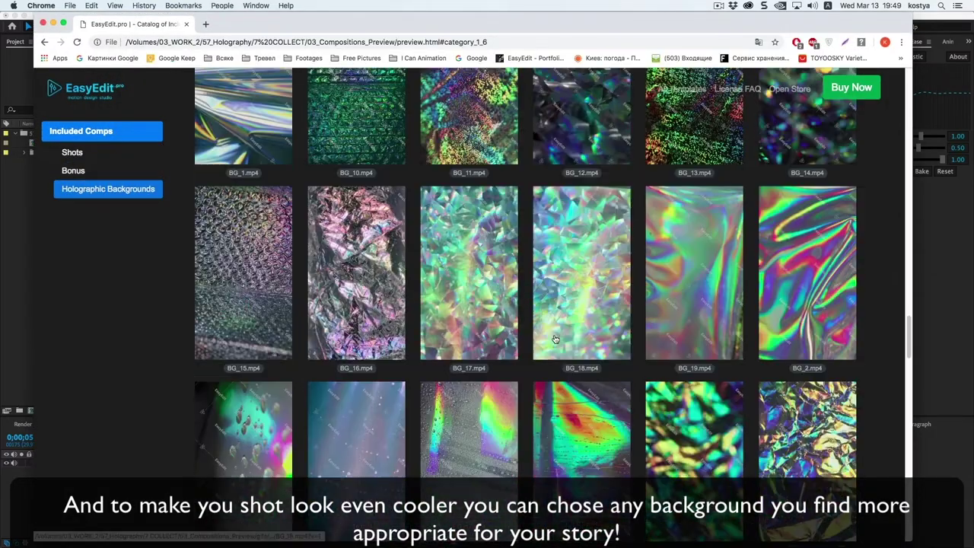
pyautogui.scroll(-10, 555, 338)
pyautogui.scroll(-2, 555, 339)
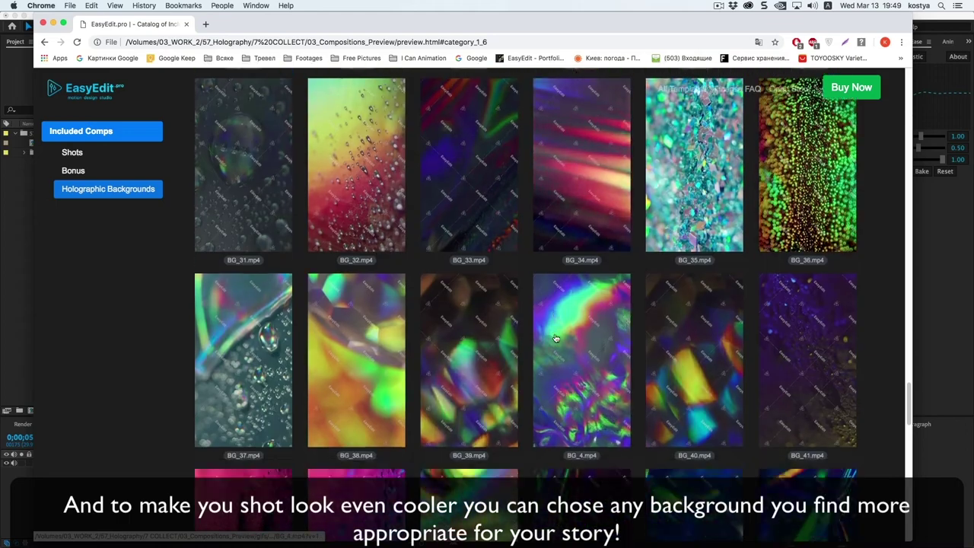
pyautogui.scroll(-5, 555, 339)
pyautogui.scroll(-5, 555, 339)
pyautogui.scroll(-5, 555, 339)
pyautogui.scroll(3, 555, 339)
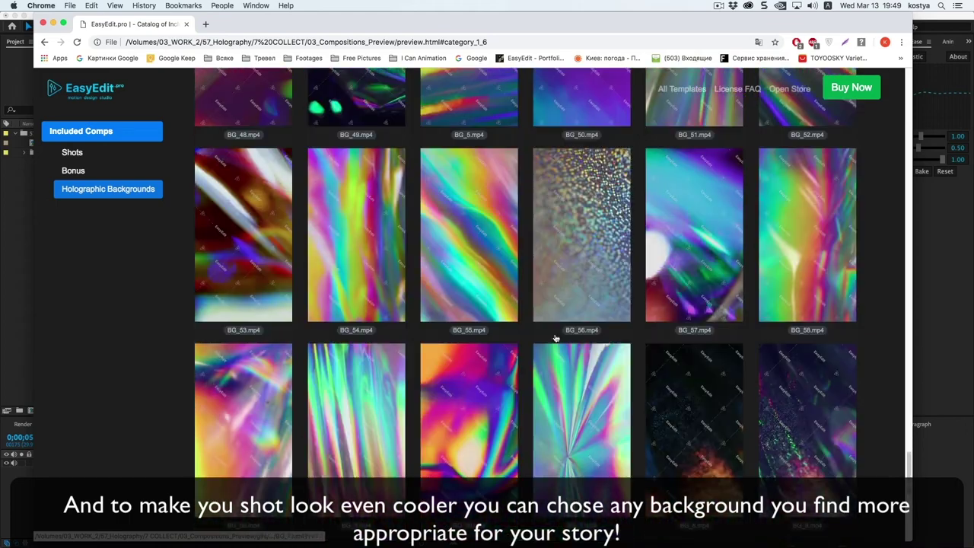
pyautogui.scroll(2, 555, 339)
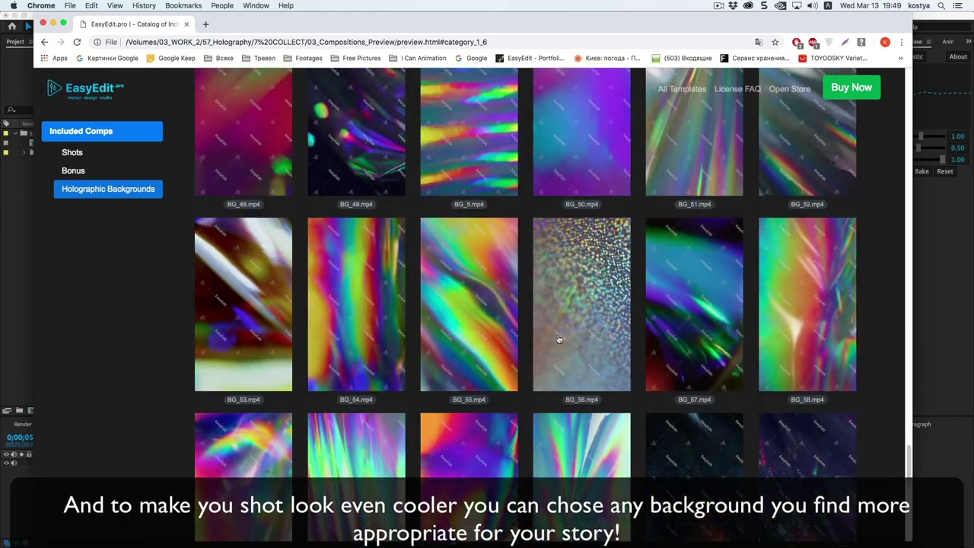
pyautogui.doubleClick(576, 399)
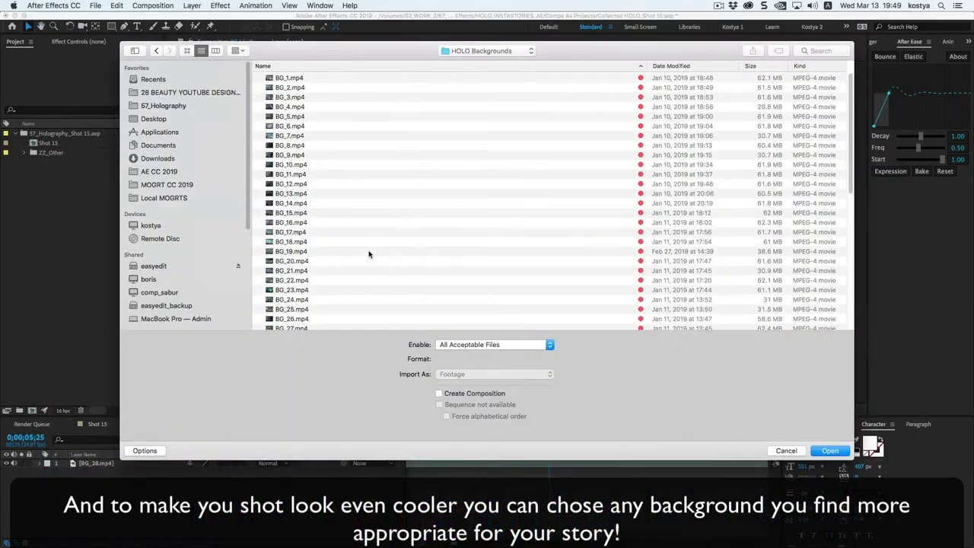
# Import BG_56.mp4 from the HOLO Backgrounds folder into the project.
pyautogui.scroll(-4, 368, 254)
pyautogui.scroll(-4, 357, 262)
pyautogui.scroll(-2, 335, 274)
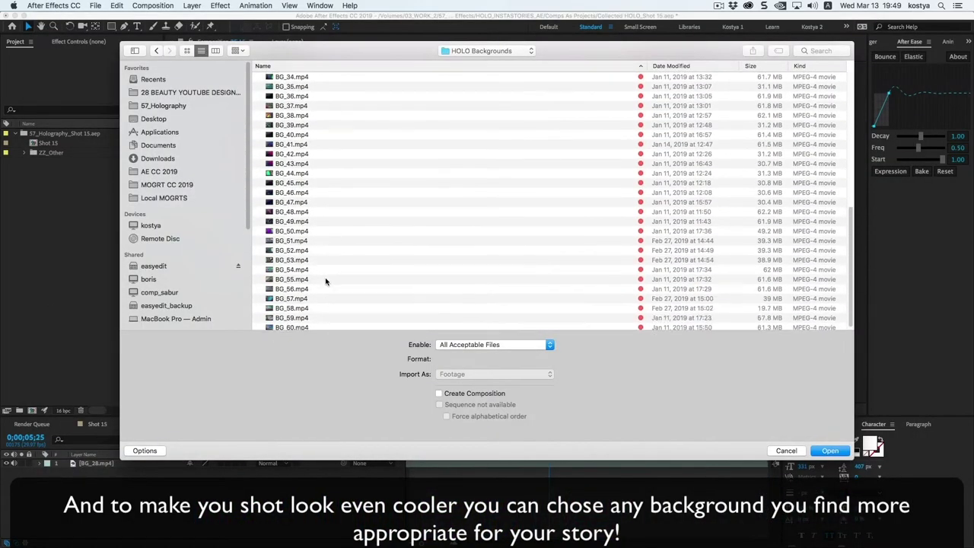
pyautogui.click(297, 290)
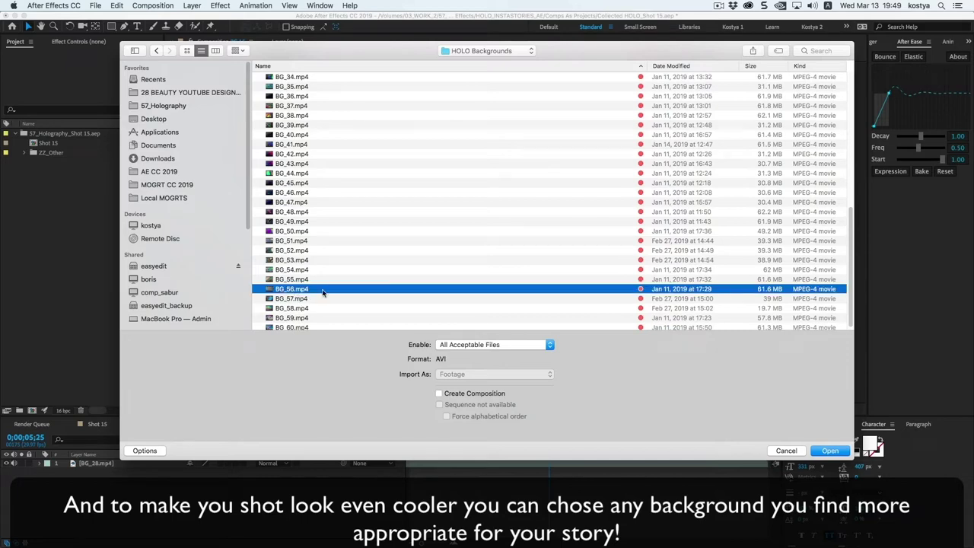
pyautogui.click(831, 450)
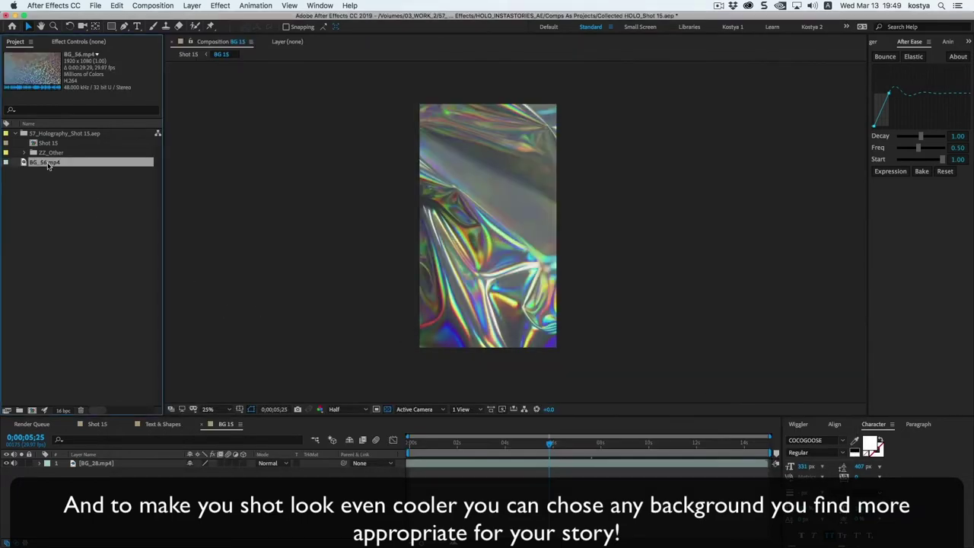
# Replace the BG_28.mp4 layer in BG 15 with BG_56.mp4, then view Shot 15.
pyautogui.click(101, 463)
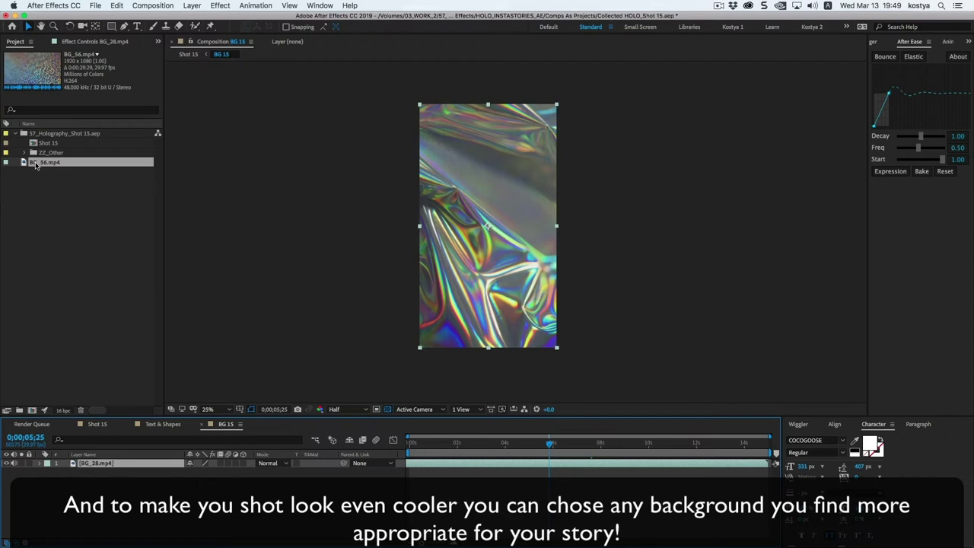
pyautogui.moveTo(35, 165); pyautogui.dragTo(101, 465)
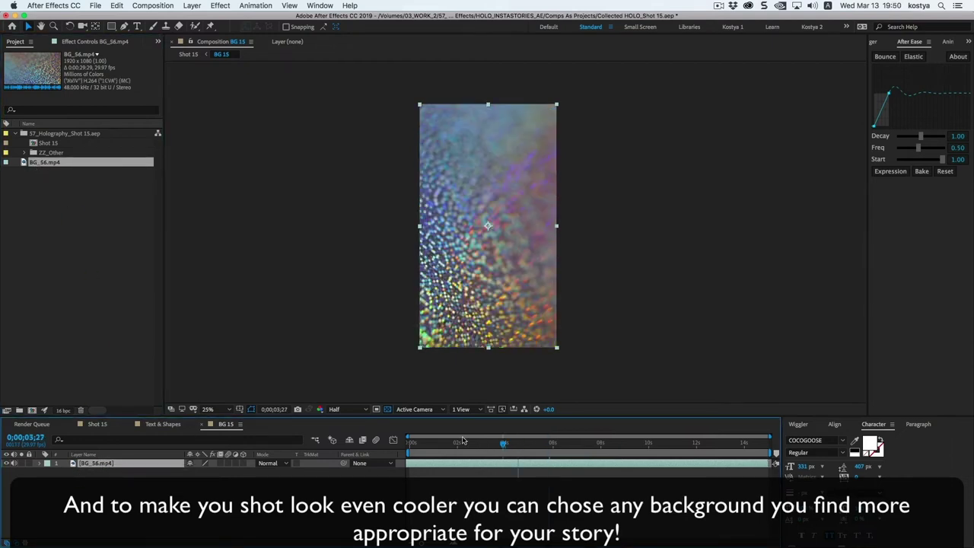
pyautogui.press('pageup')
pyautogui.press('pageup')
pyautogui.click(98, 425)
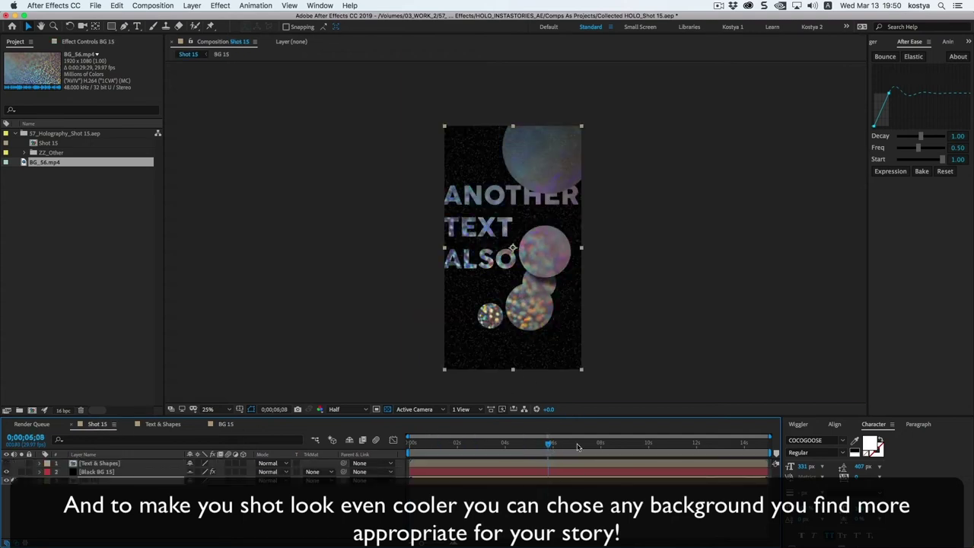
# Scrub Shot 15 to review the BG_56 background, then reopen the Import File dialog.
pyautogui.moveTo(577, 447); pyautogui.dragTo(704, 460)
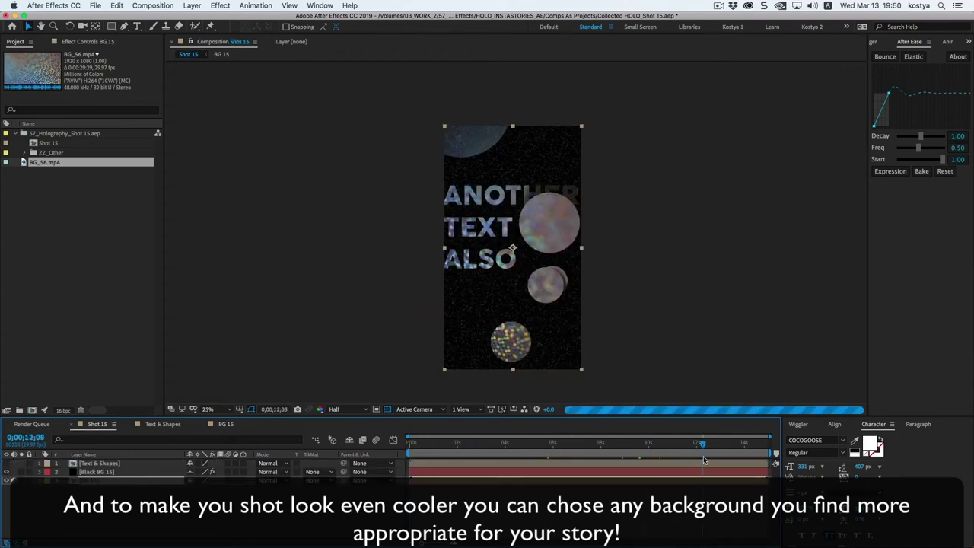
pyautogui.moveTo(704, 460); pyautogui.dragTo(455, 455)
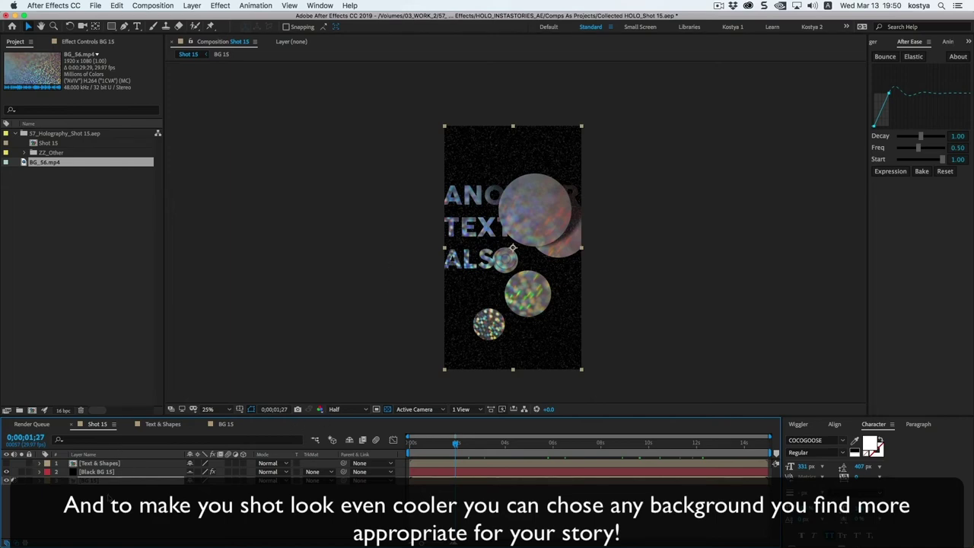
pyautogui.click(79, 312)
pyautogui.doubleClick(78, 312)
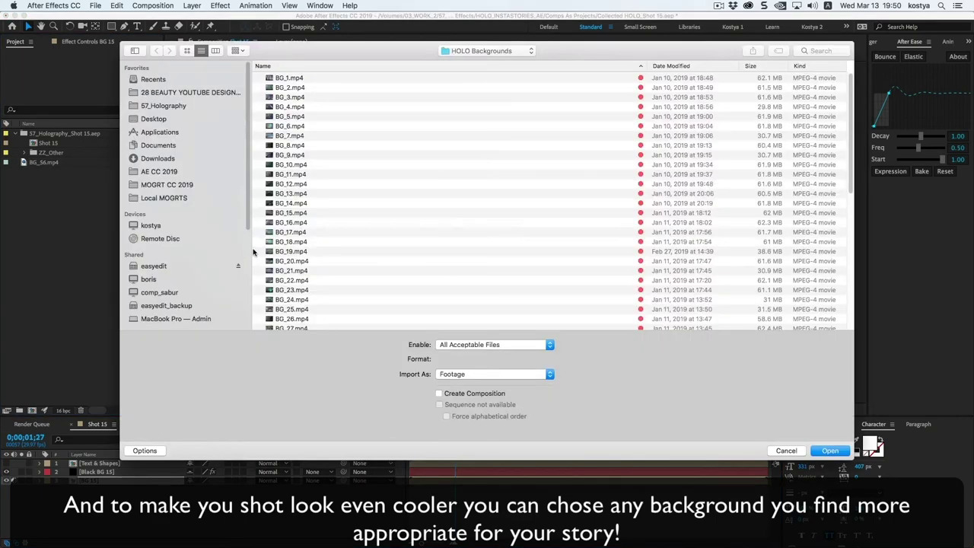
# Import BG_16.mp4 and layer it above BG_56 in the BG 15 precomp.
pyautogui.click(305, 222)
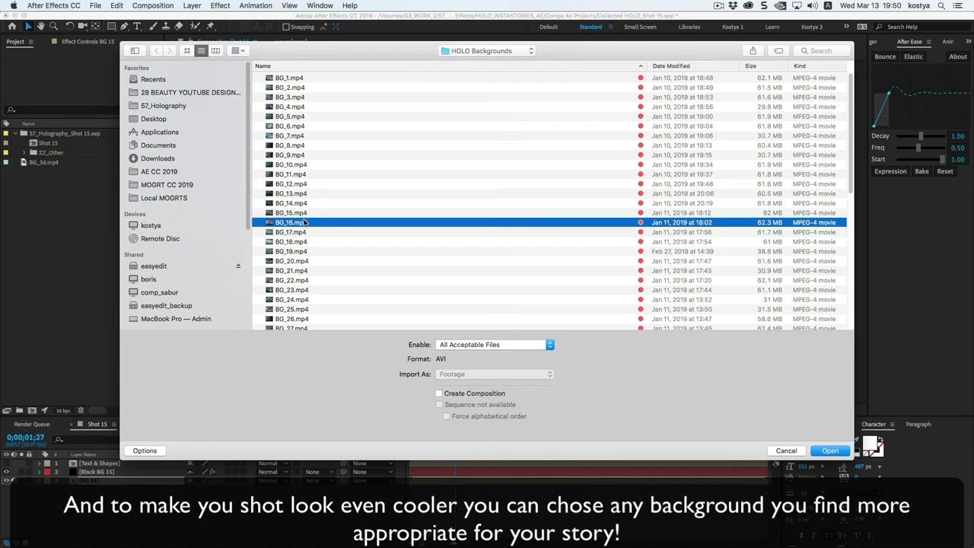
pyautogui.click(831, 450)
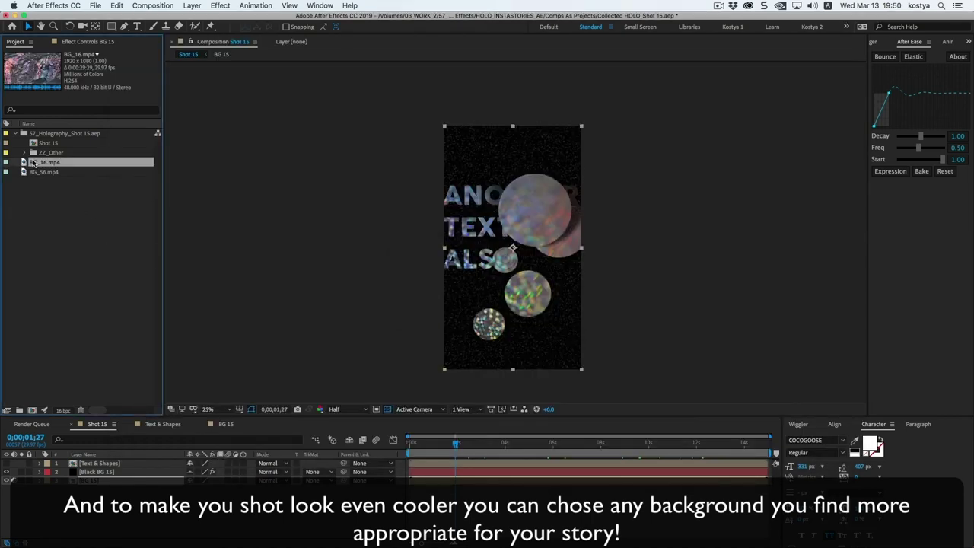
pyautogui.click(225, 424)
pyautogui.moveTo(44, 162)
pyautogui.mouseDown()
pyautogui.moveTo(118, 463)
pyautogui.moveTo(543, 314)
pyautogui.mouseUp()
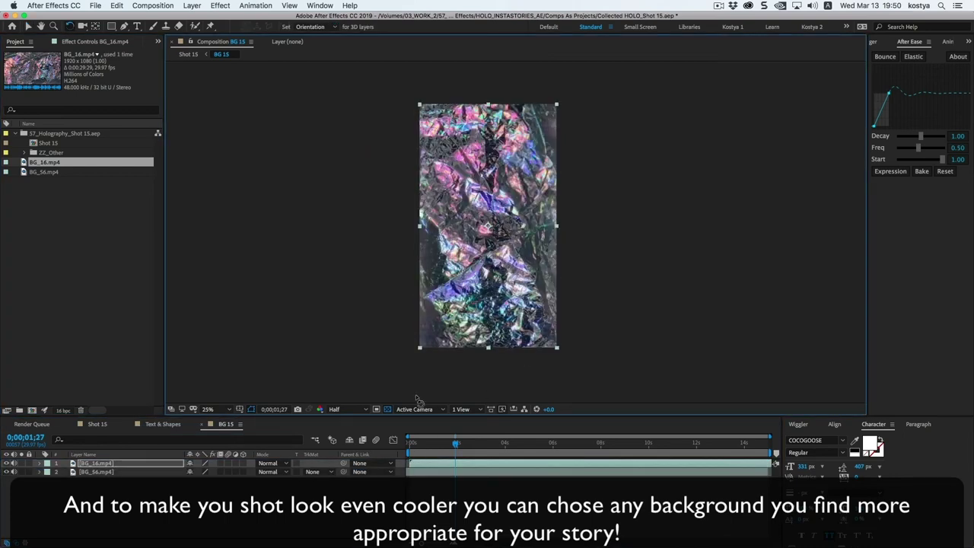
pyautogui.press('v')
pyautogui.press('F2')
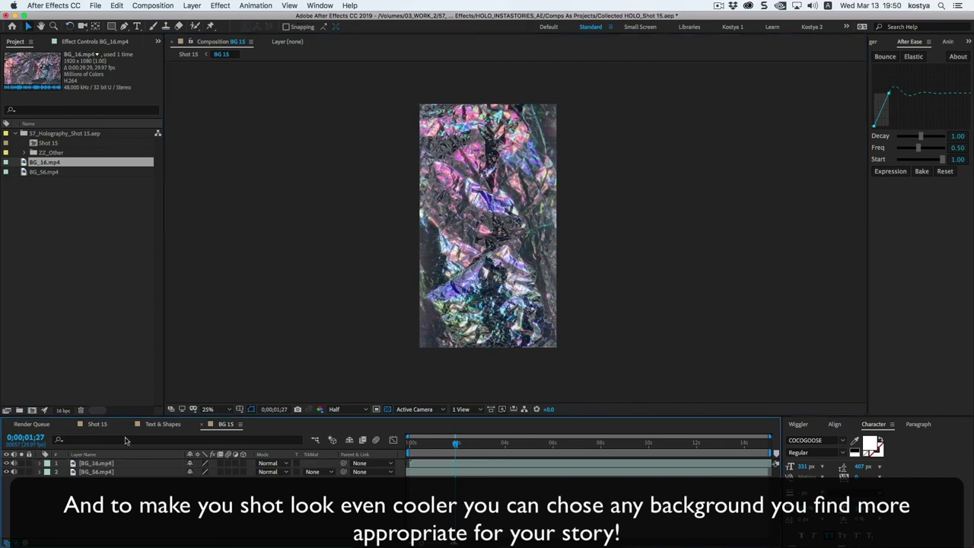
pyautogui.click(102, 426)
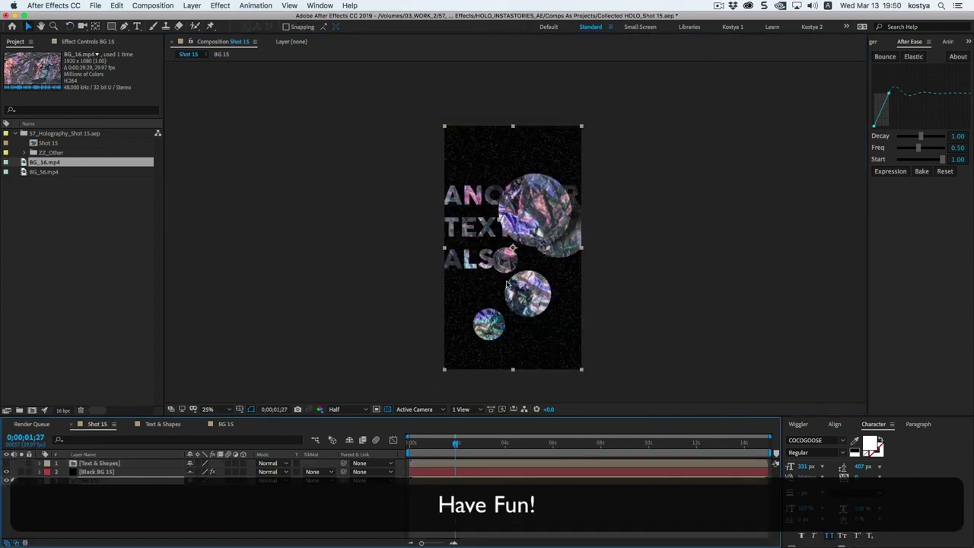
pyautogui.click(576, 444)
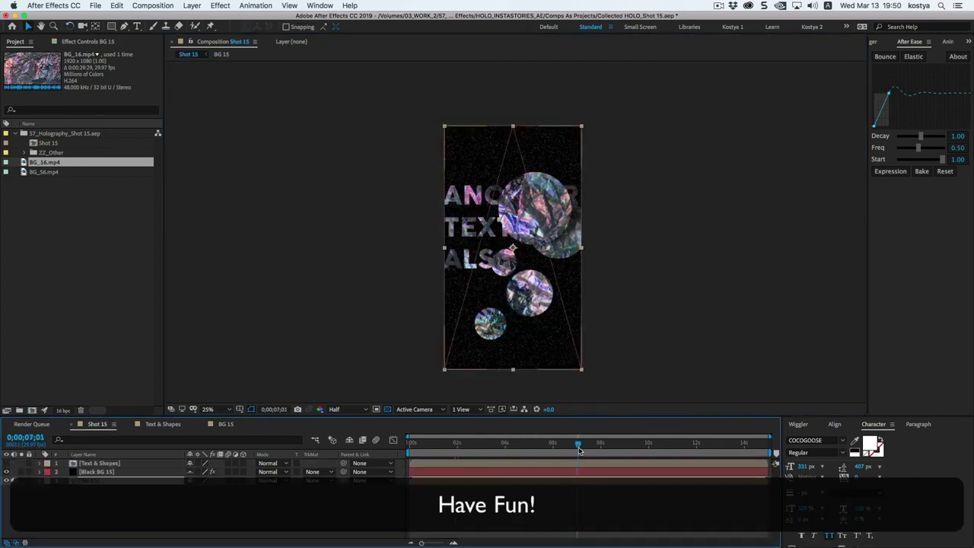